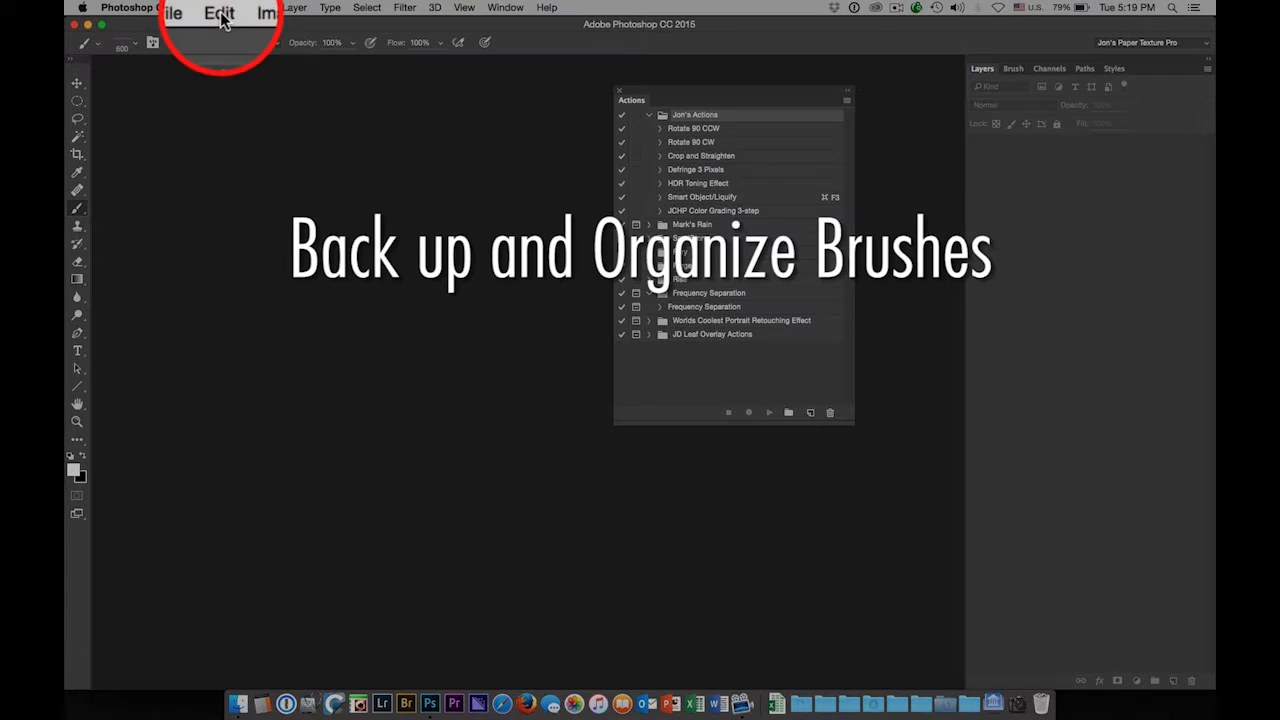
Open Edit > Presets > Preset Manager to show the installed Brushes presets
{"action": "left_click", "coordinate": [220, 8]}
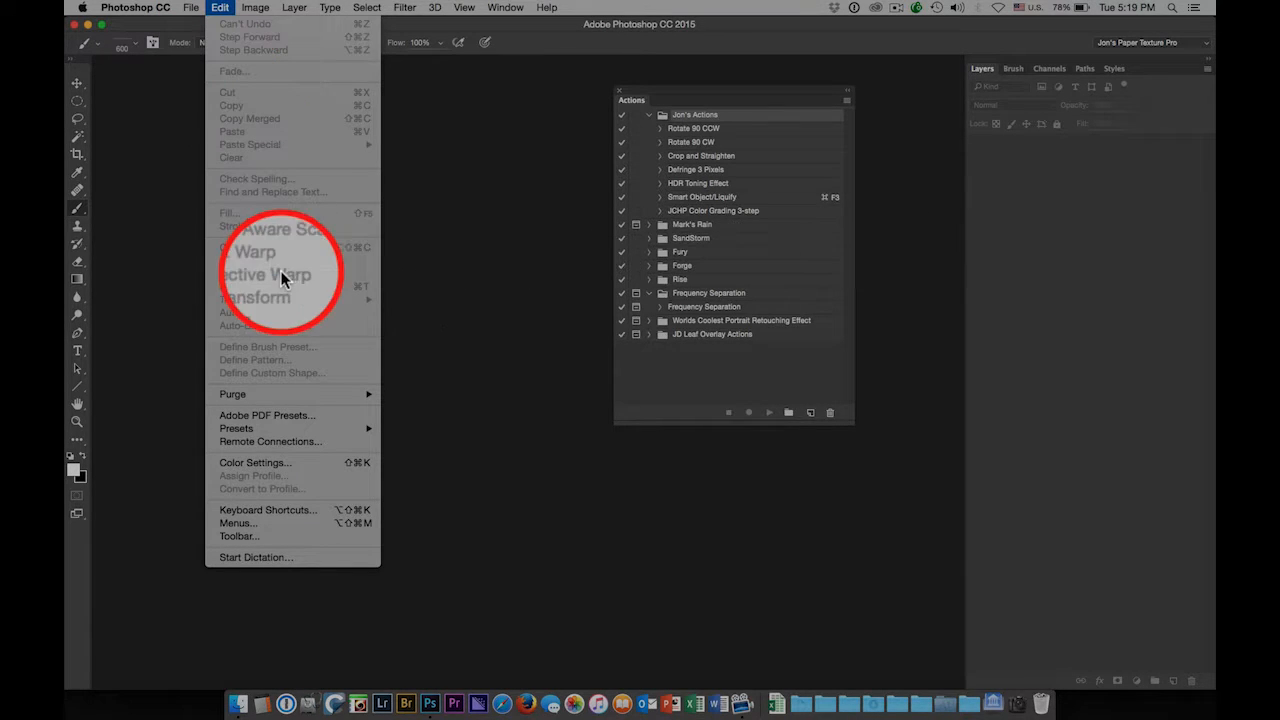
{"action": "mouse_move", "coordinate": [270, 426]}
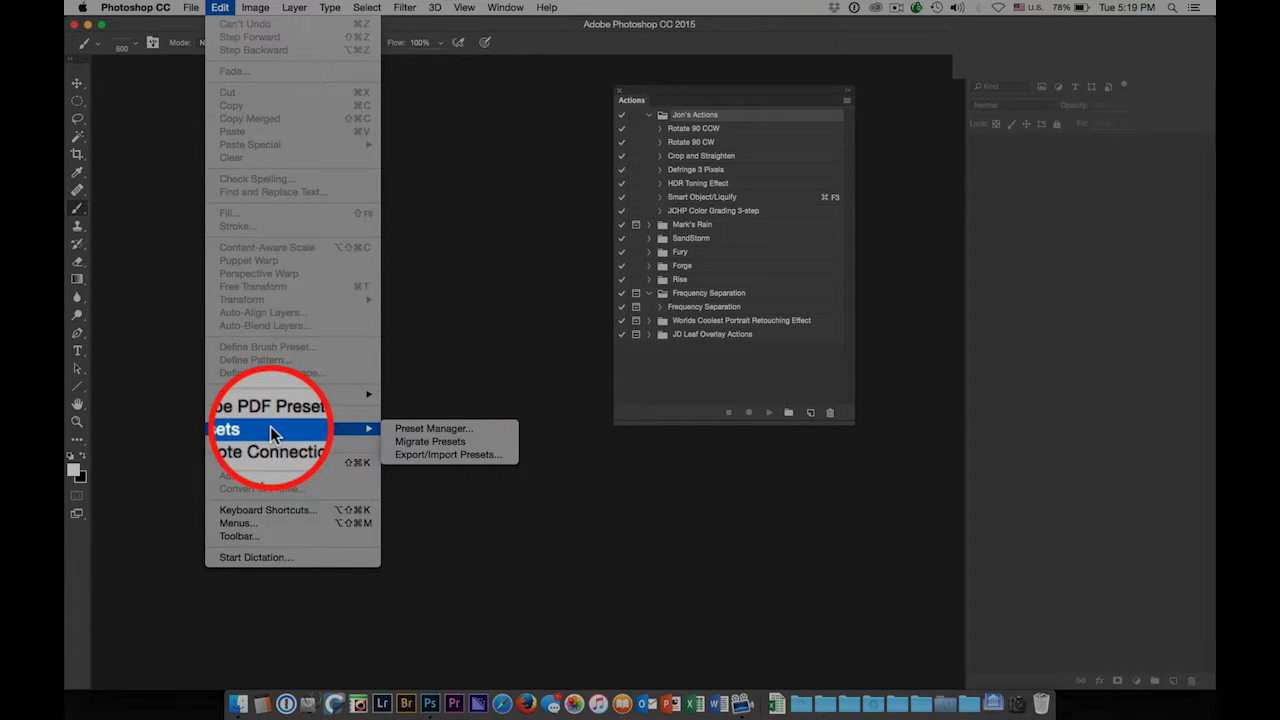
{"action": "left_click", "coordinate": [406, 429]}
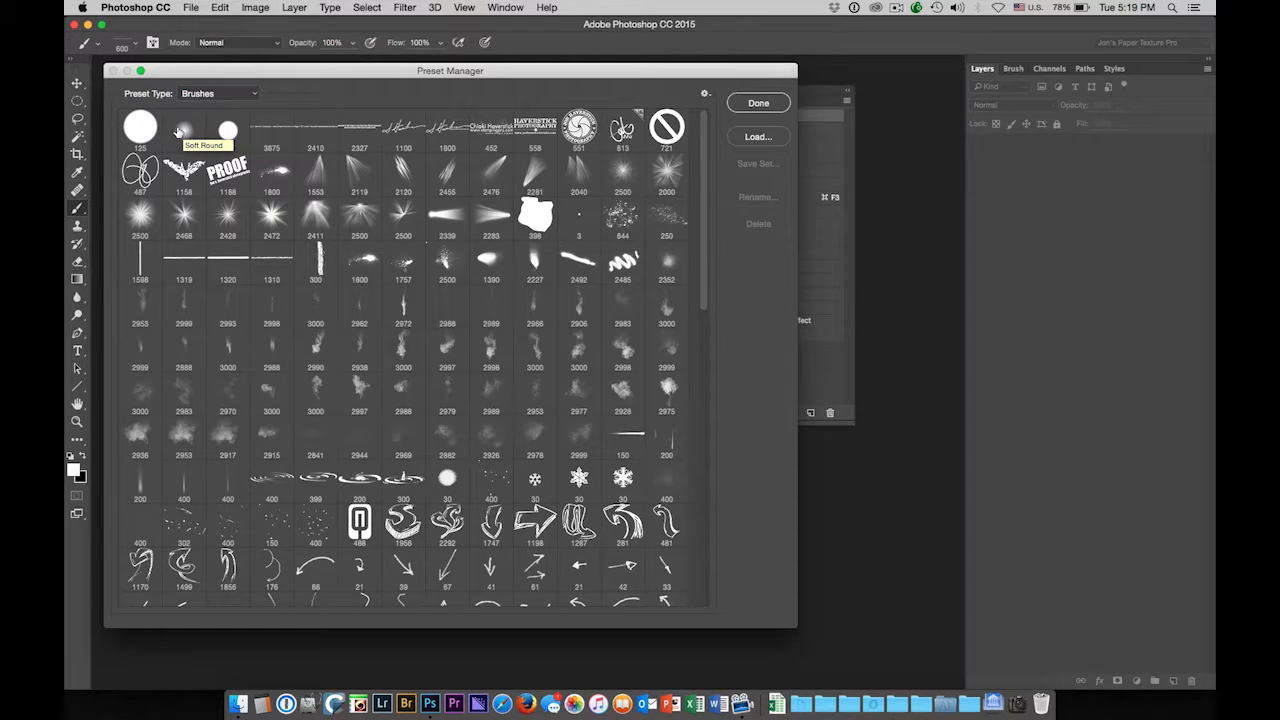
Select the custom brushes from the 3675 brush through the PROOF (1188) brush
{"action": "left_click", "coordinate": [266, 133]}
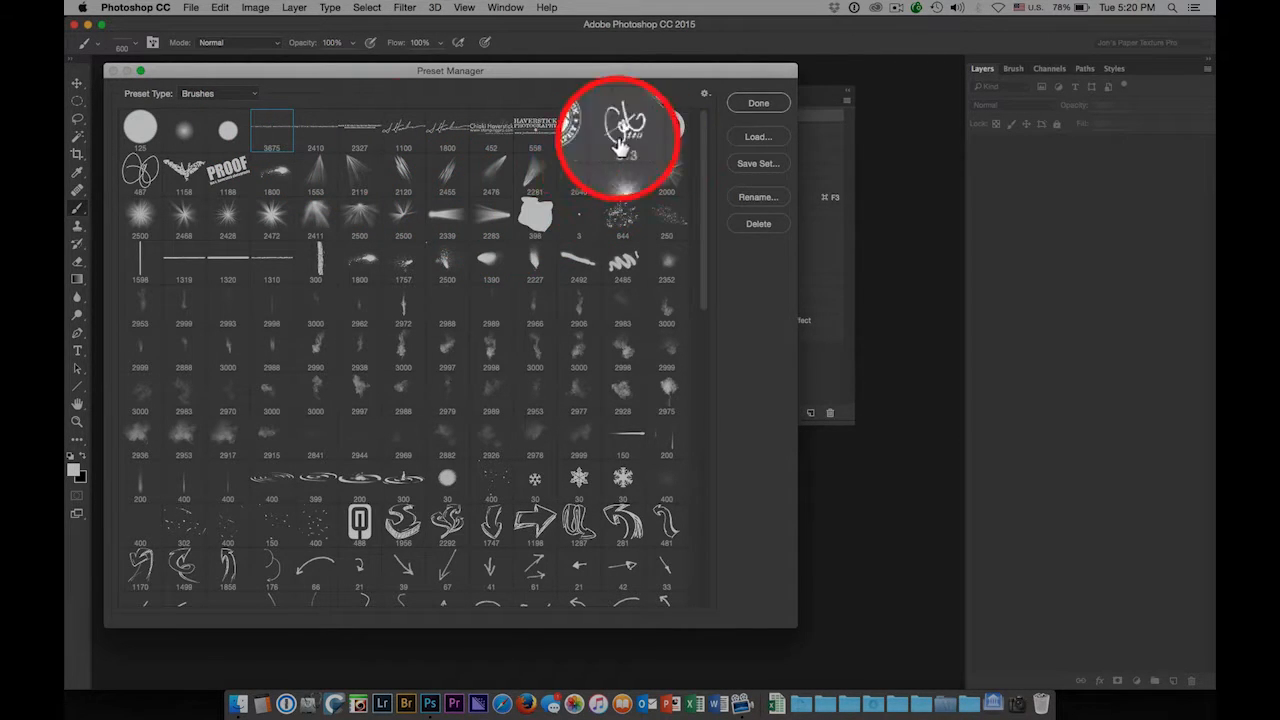
{"action": "left_click", "coordinate": [228, 172], "text": "shift"}
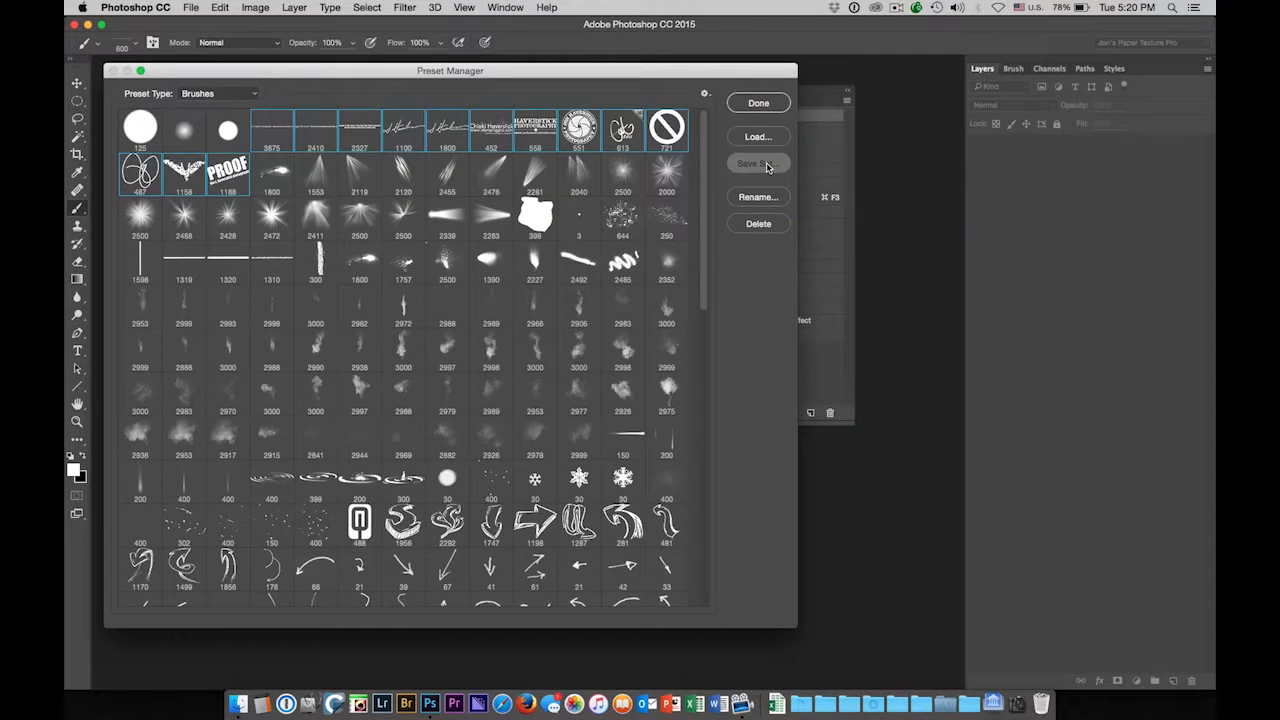
Save the selected brushes as 'Jon's Custom Brushes PSCC2015', heading to the Photoshop Brushes folder
{"action": "left_click", "coordinate": [766, 166]}
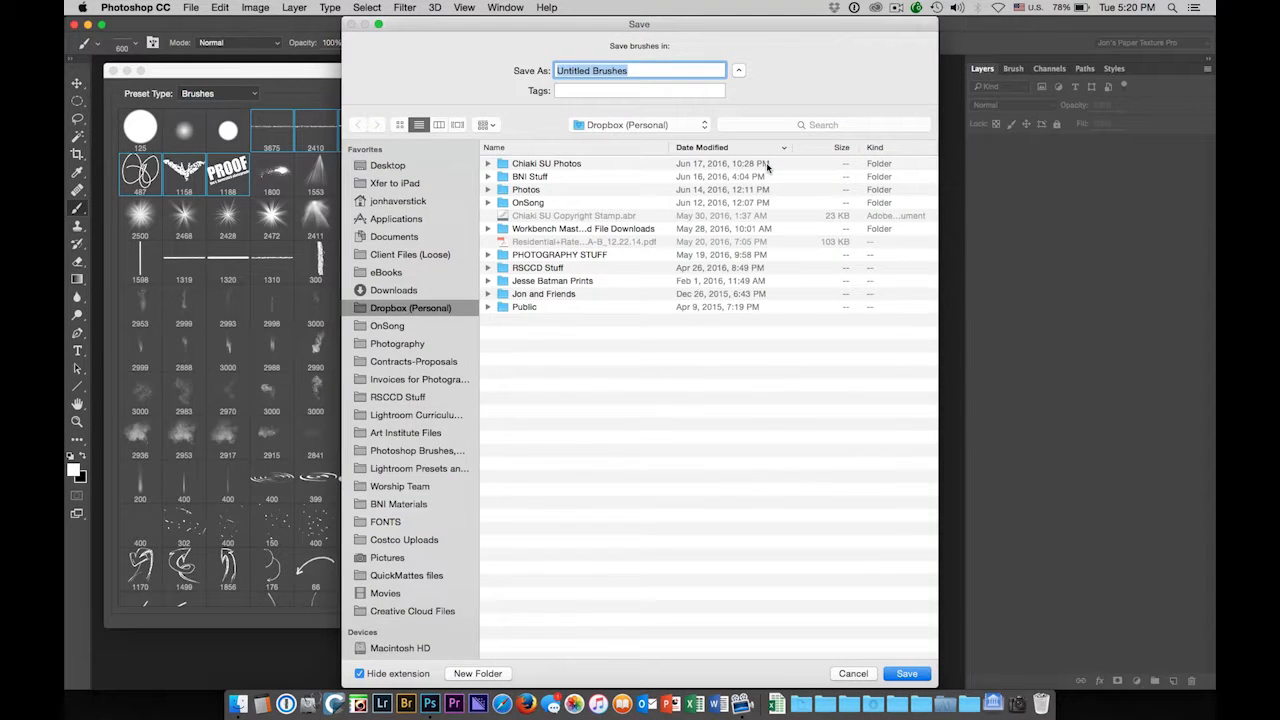
{"action": "type", "text": "Jon'"}
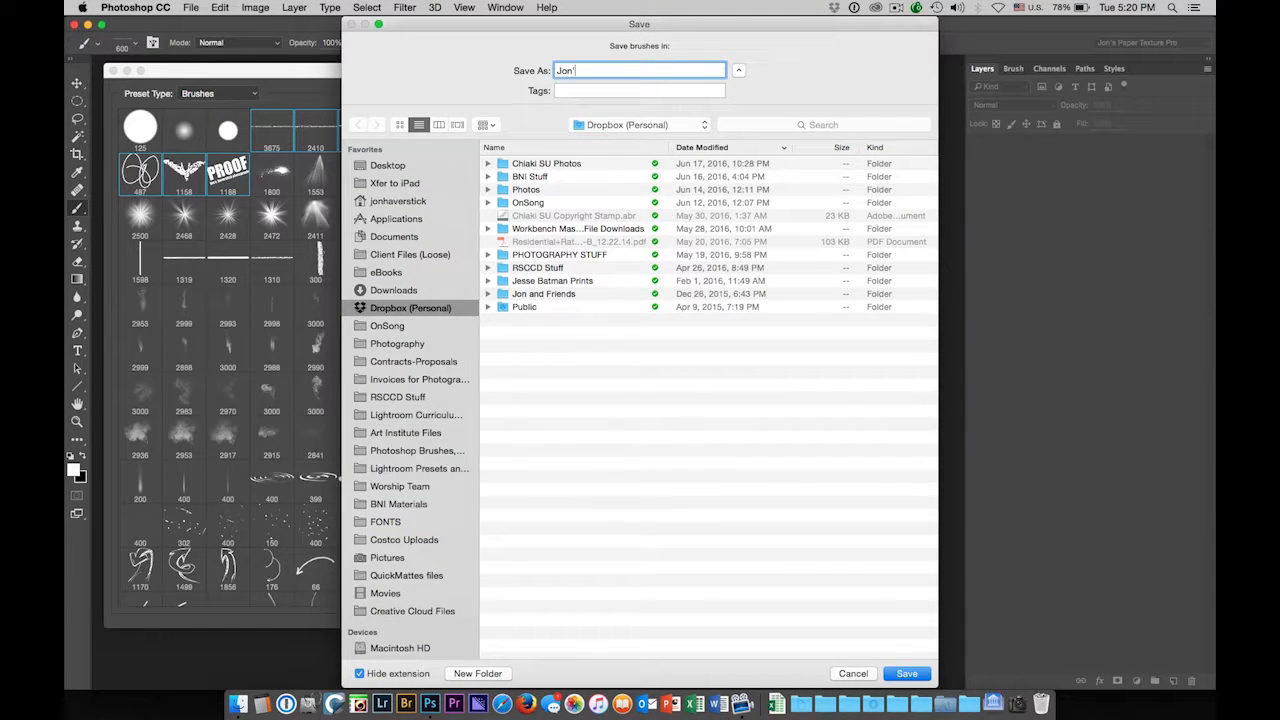
{"action": "type", "text": "s Custom Brushes PSCC2015"}
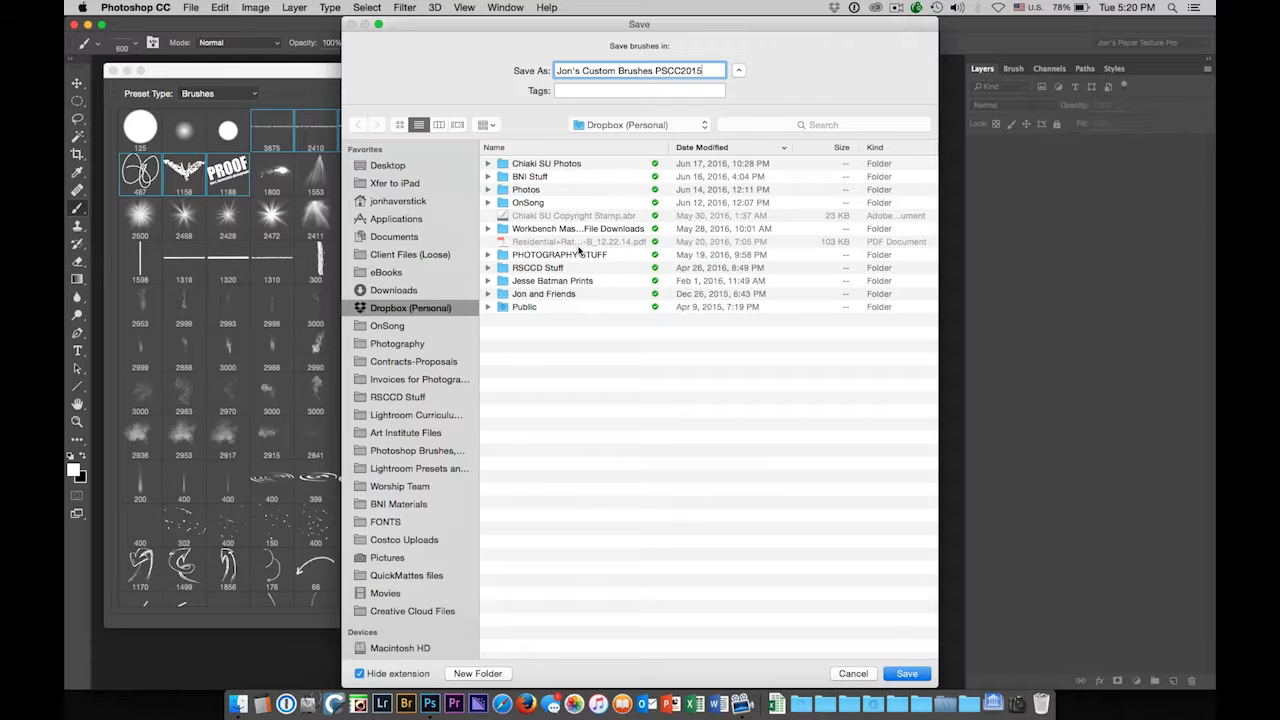
{"action": "left_click", "coordinate": [408, 450]}
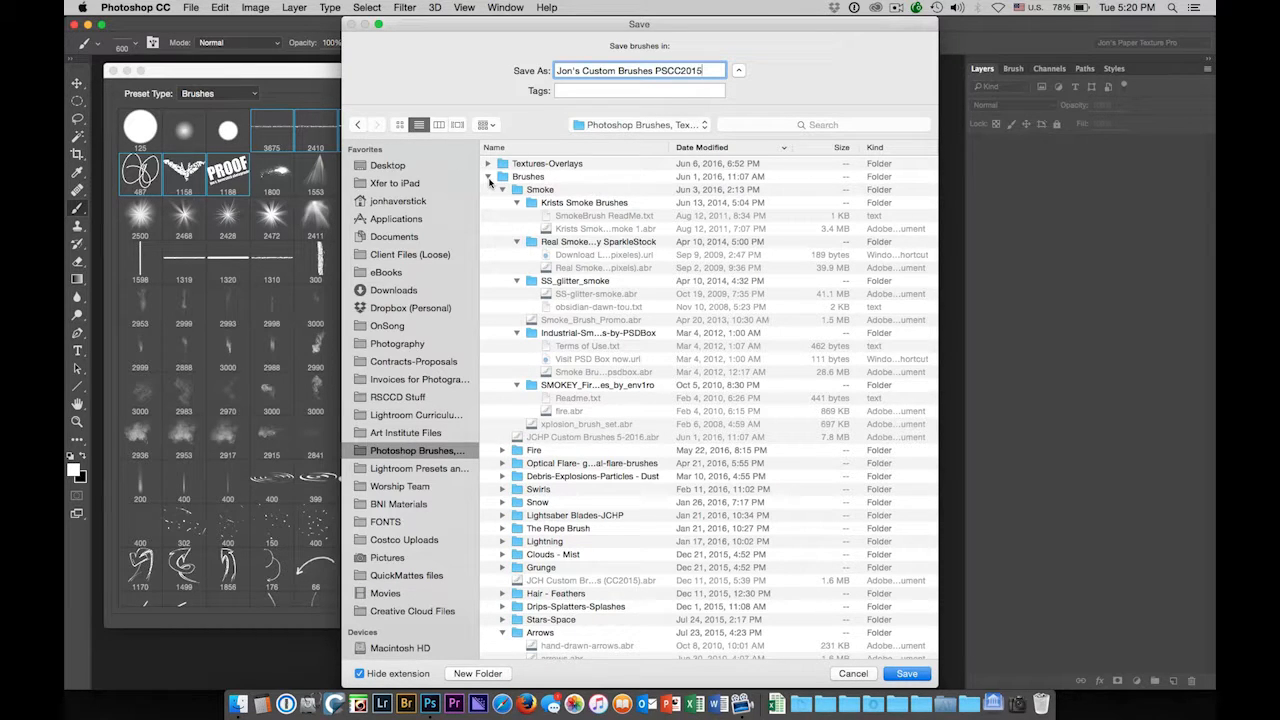
Sort the Photoshop Brushes folder by name and enter its Brushes subfolder as the save location
{"action": "left_click", "coordinate": [488, 177]}
{"action": "left_click", "coordinate": [488, 190]}
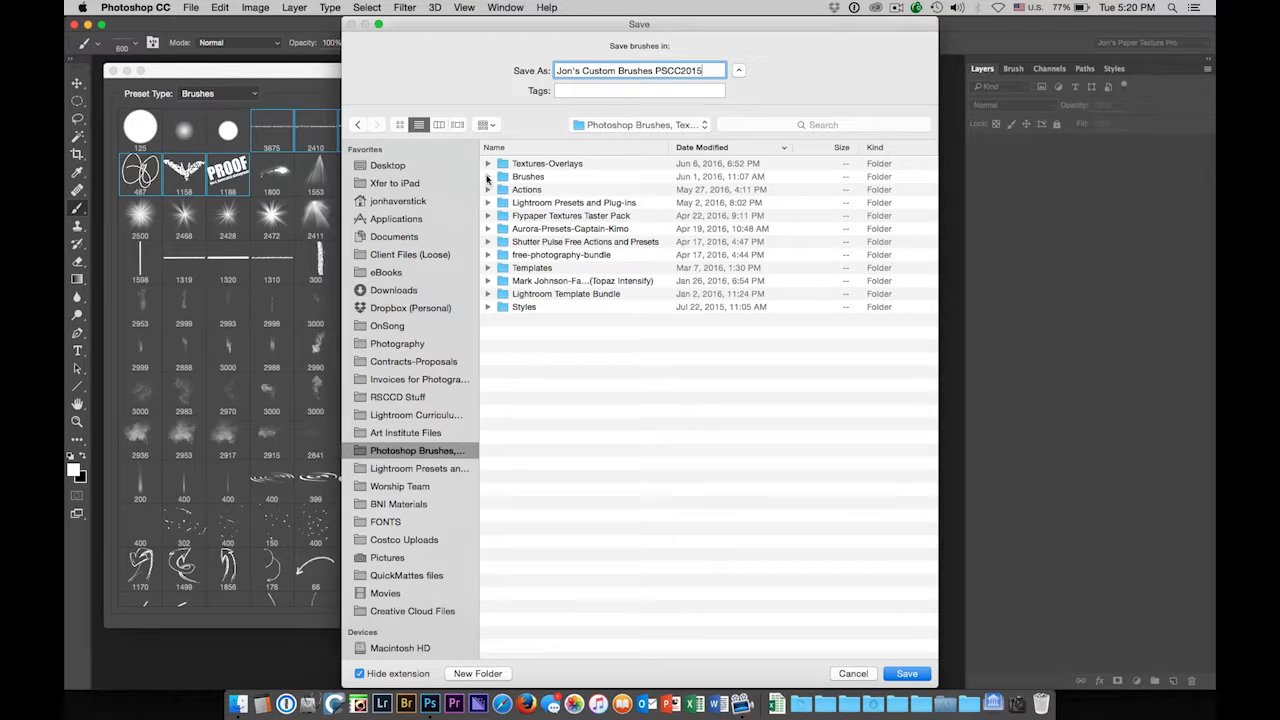
{"action": "left_click", "coordinate": [487, 177]}
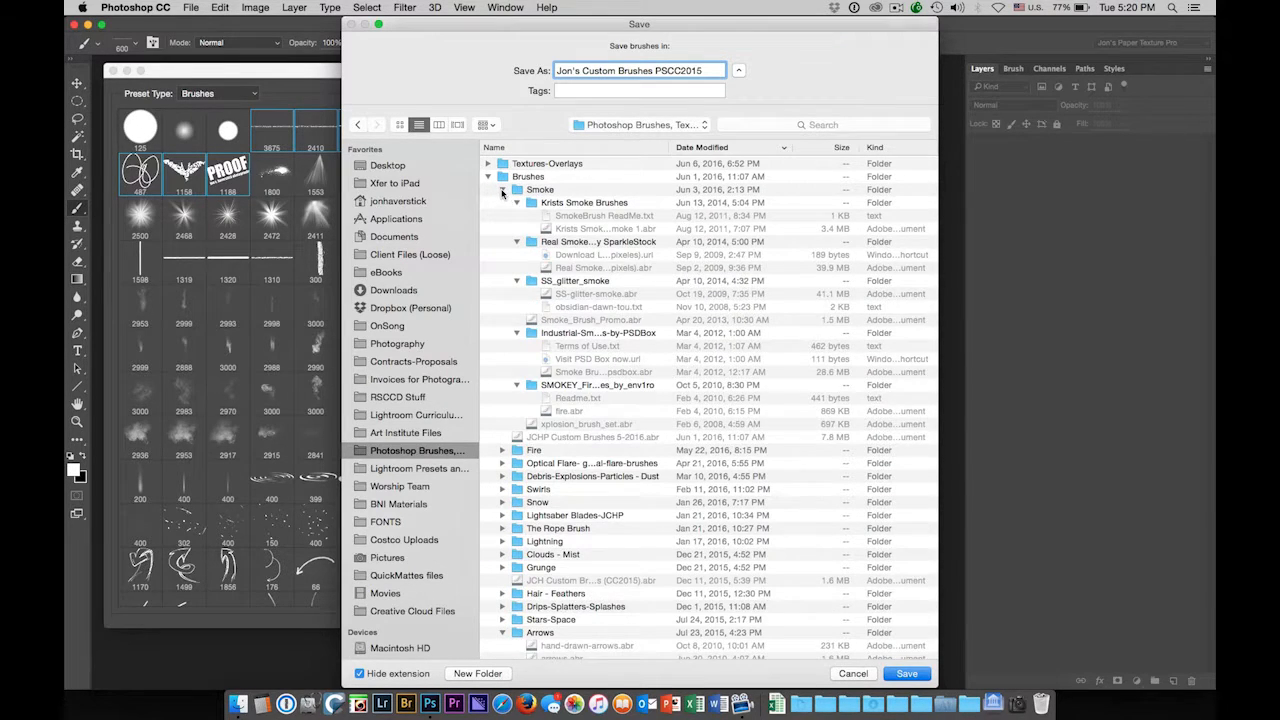
{"action": "left_click", "coordinate": [502, 190]}
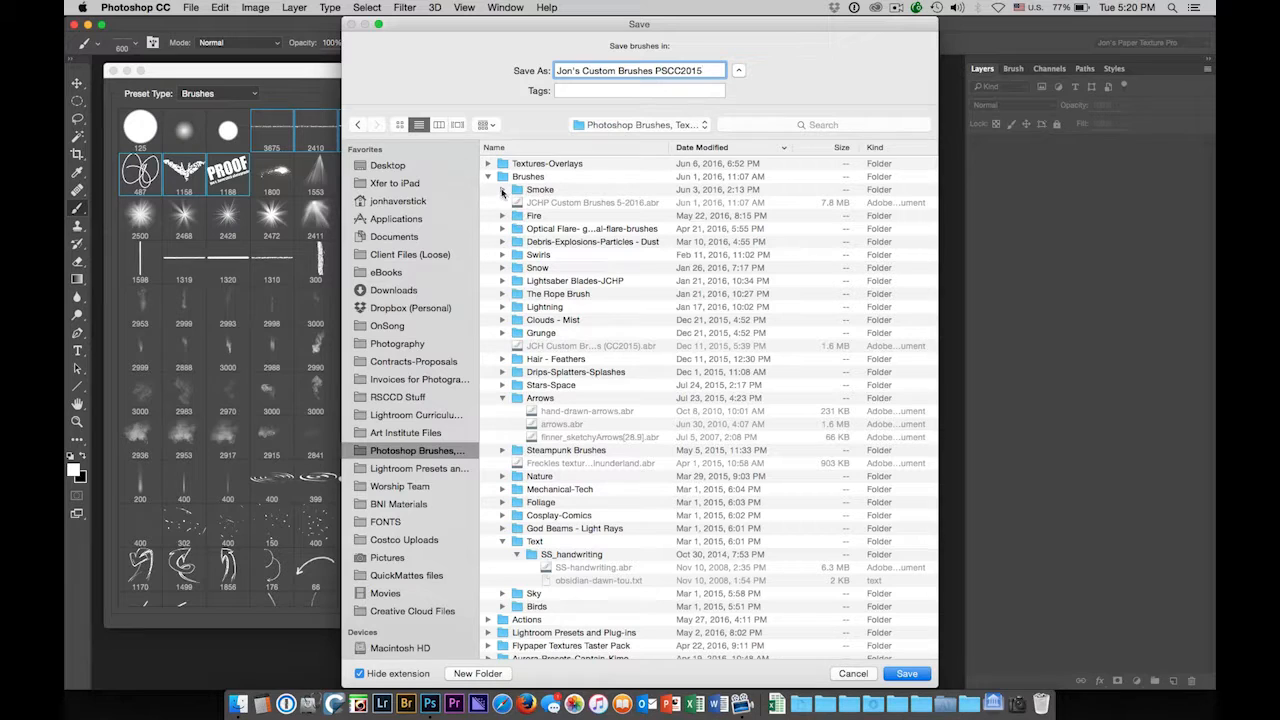
{"action": "left_click", "coordinate": [555, 148]}
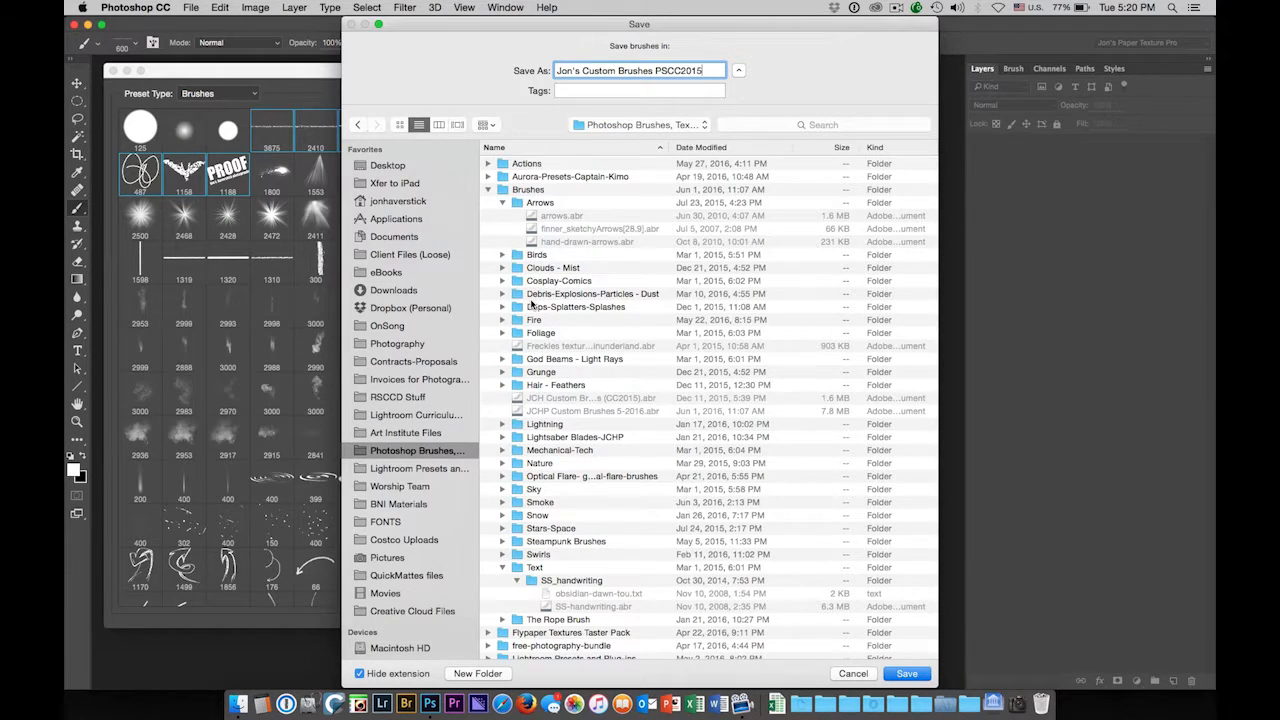
{"action": "scroll", "coordinate": [535, 280], "scroll_direction": "down", "scroll_amount": 3}
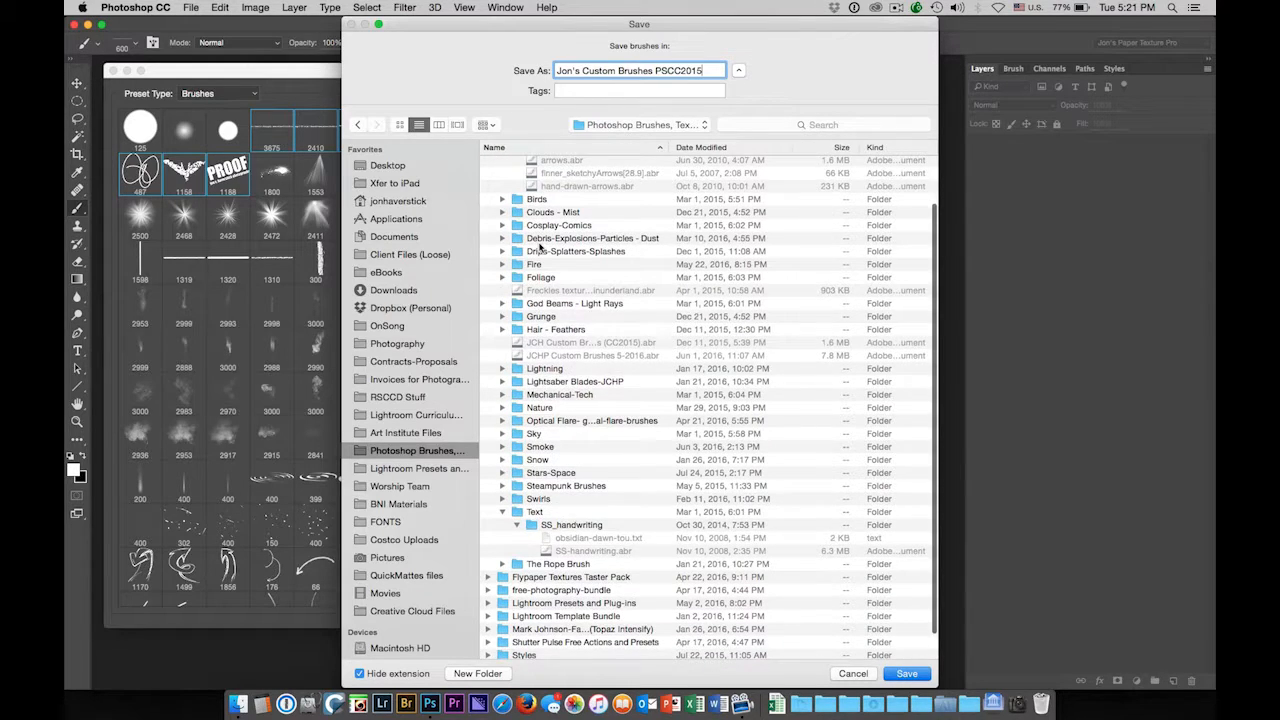
{"action": "scroll", "coordinate": [540, 246], "scroll_direction": "up", "scroll_amount": 3}
{"action": "left_click", "coordinate": [502, 190]}
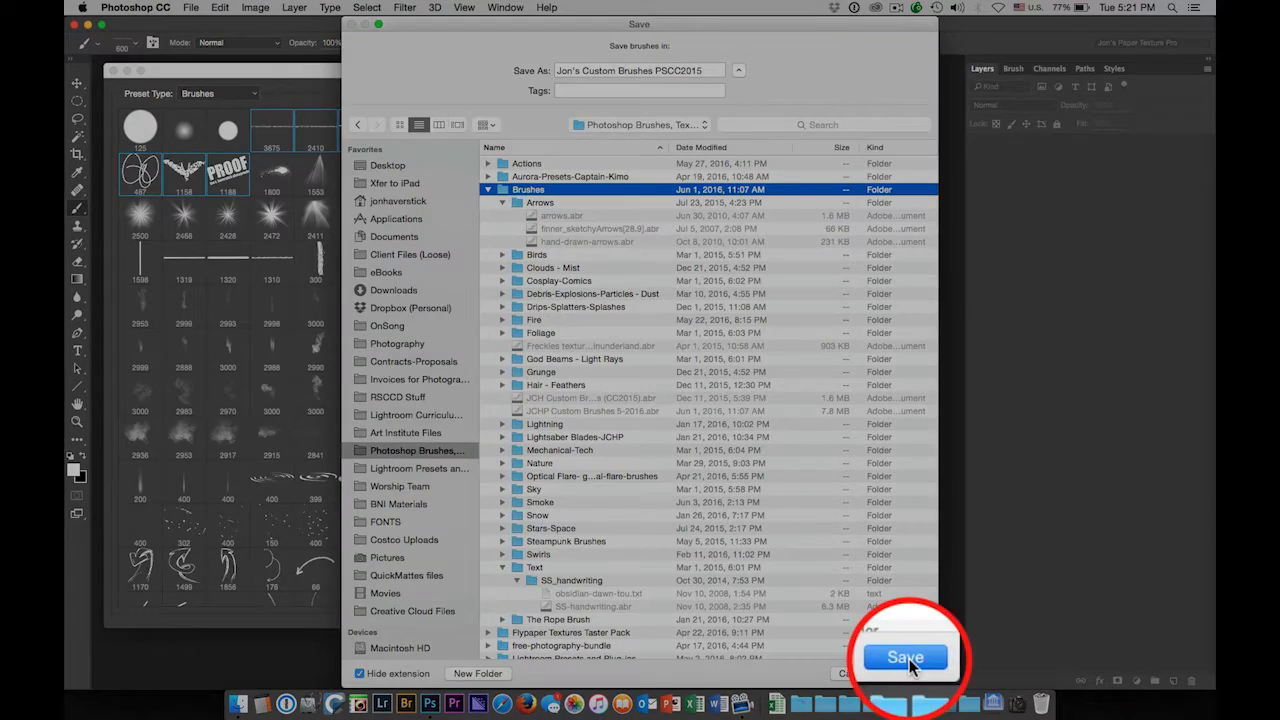
{"action": "left_click", "coordinate": [912, 667]}
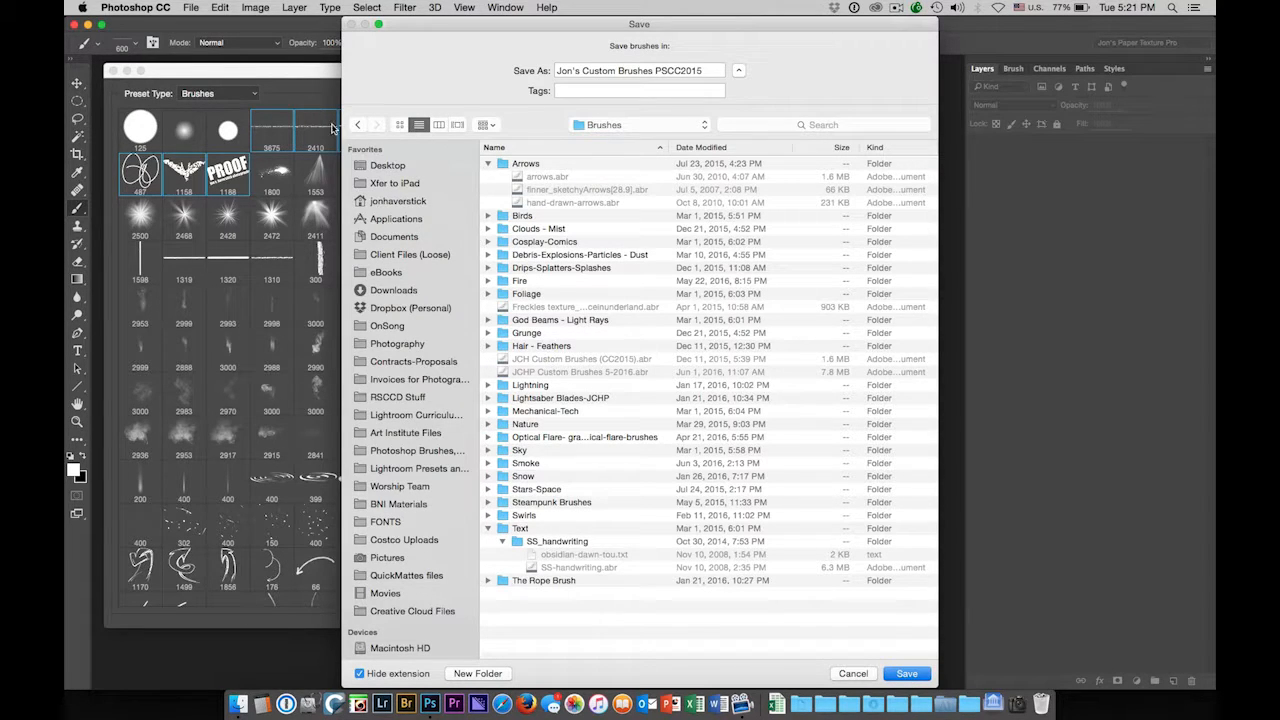
Save the brush set into Brushes, then confirm the .abr file via Load Brushes and cancel
{"action": "left_click", "coordinate": [912, 676]}
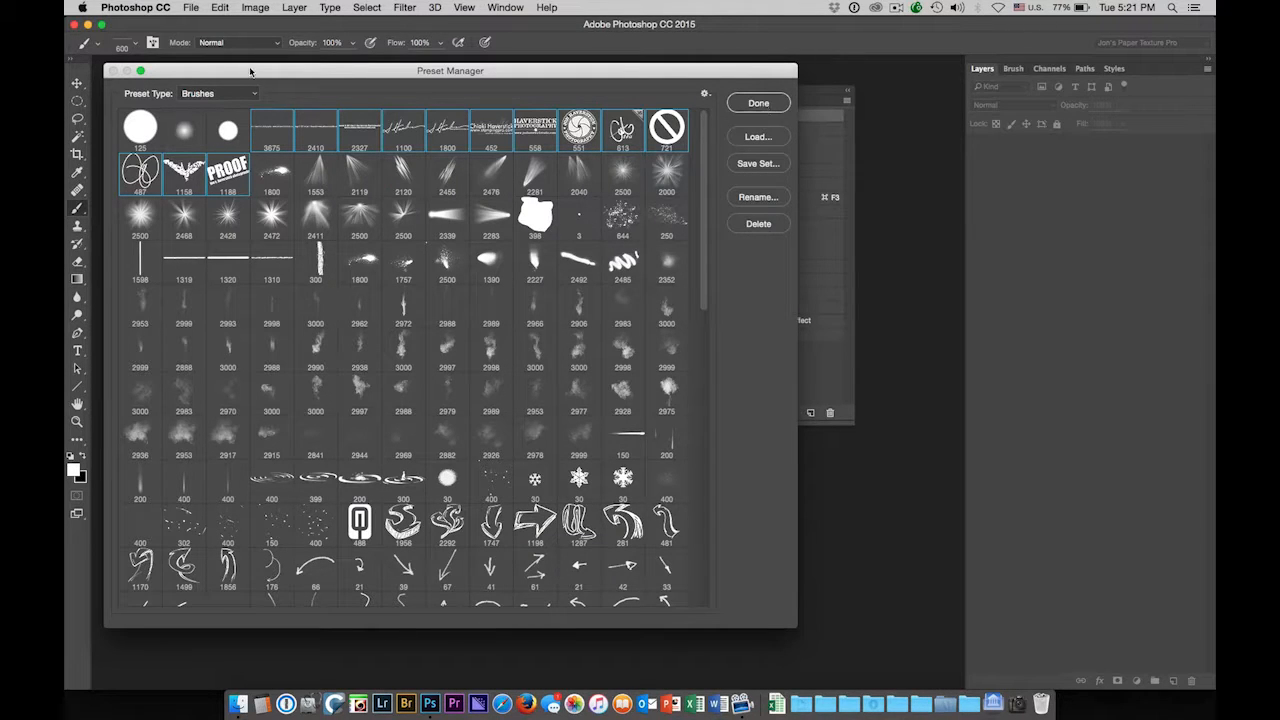
{"action": "left_click", "coordinate": [762, 105]}
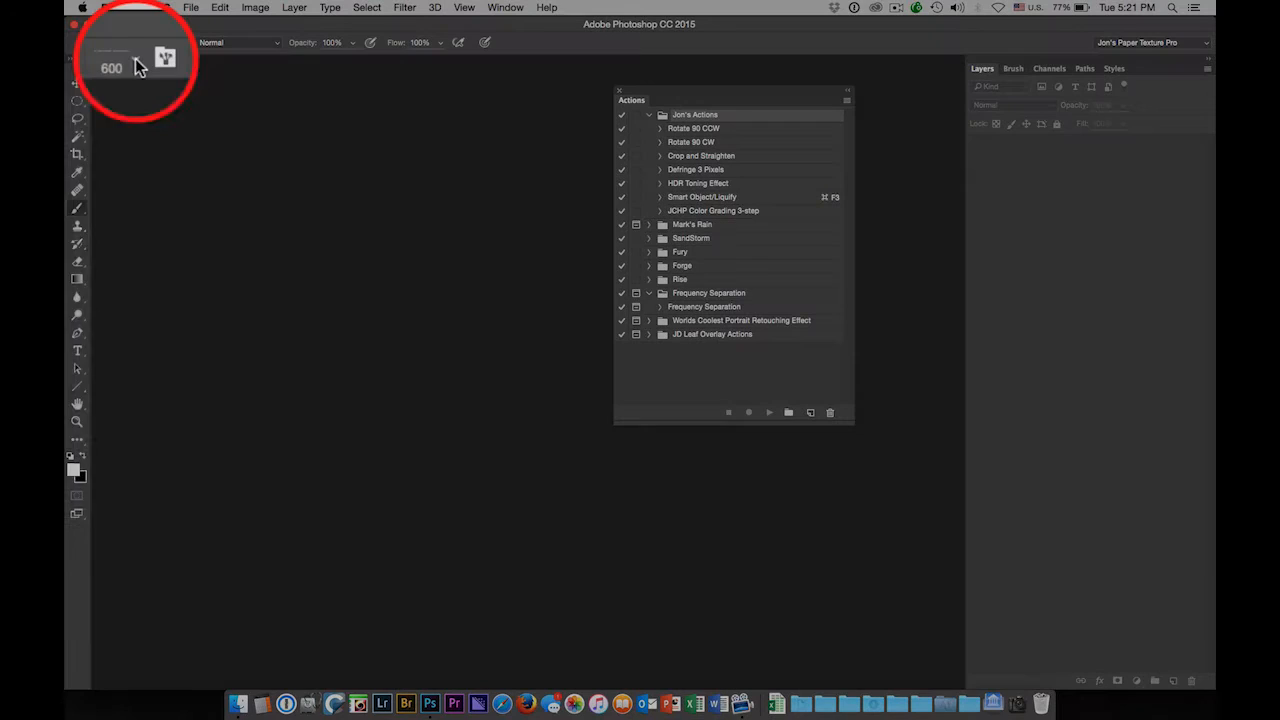
{"action": "left_click", "coordinate": [133, 45]}
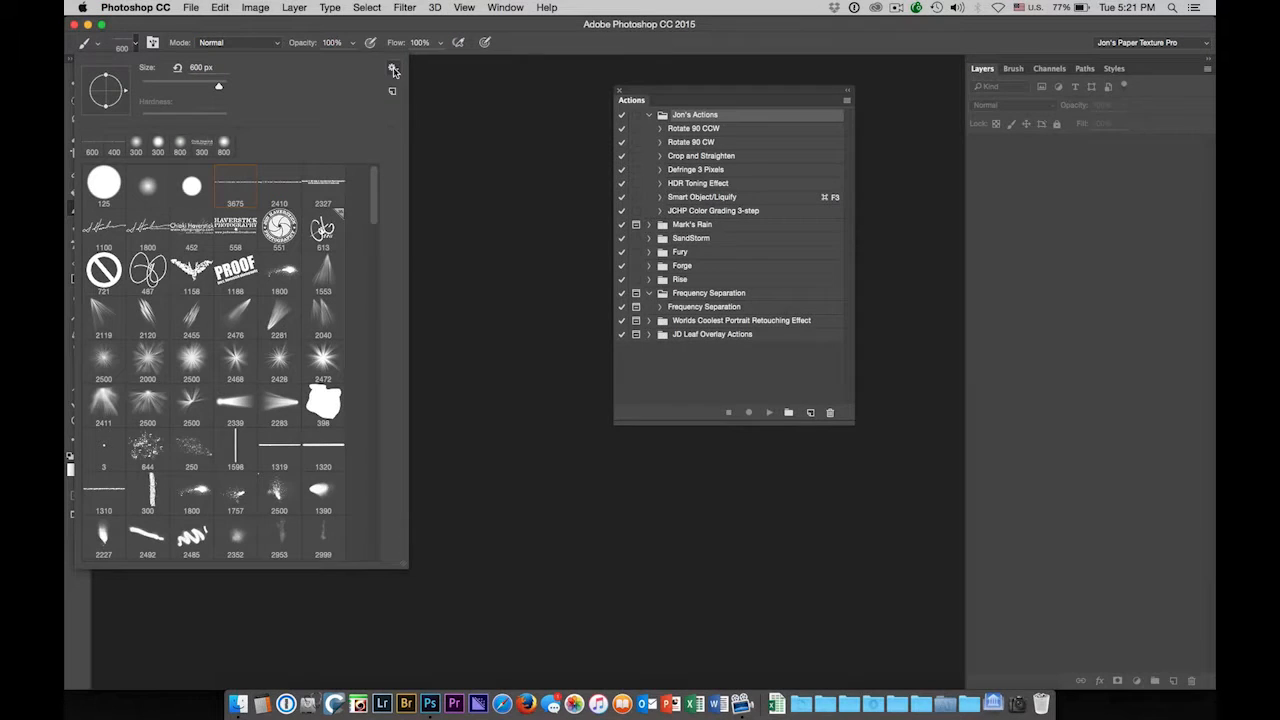
{"action": "left_click", "coordinate": [393, 70]}
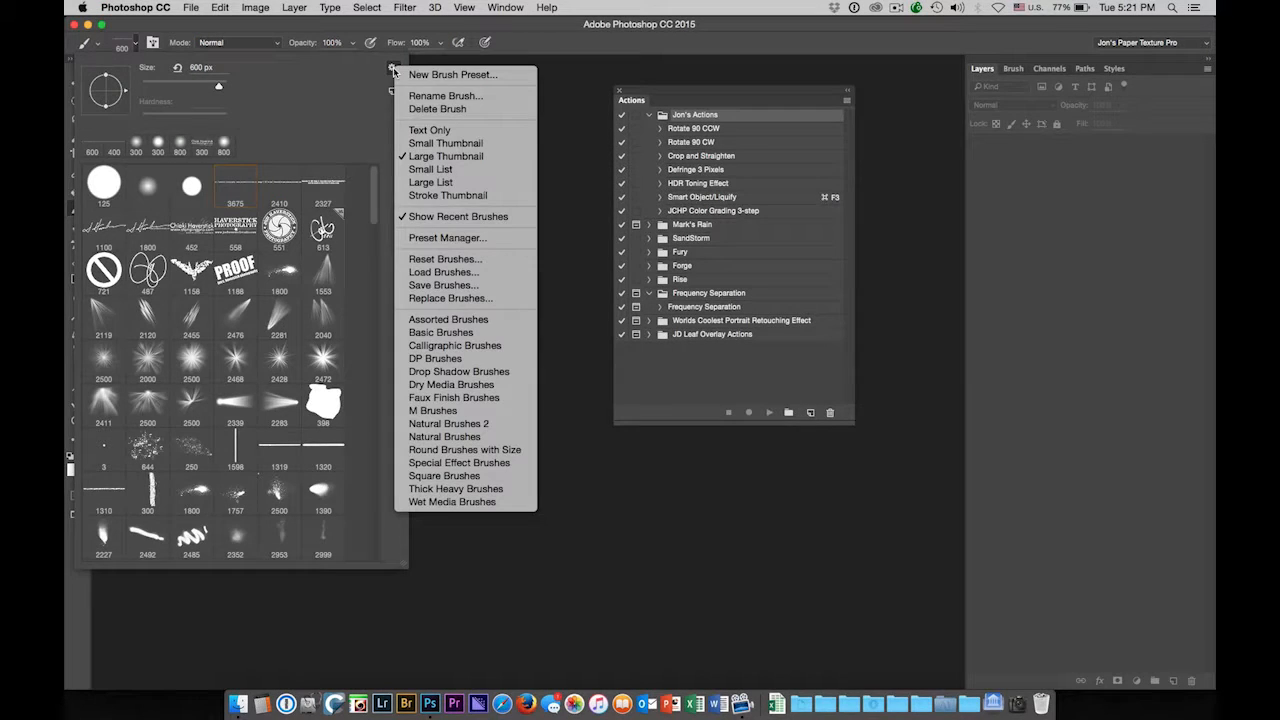
{"action": "left_click", "coordinate": [479, 276]}
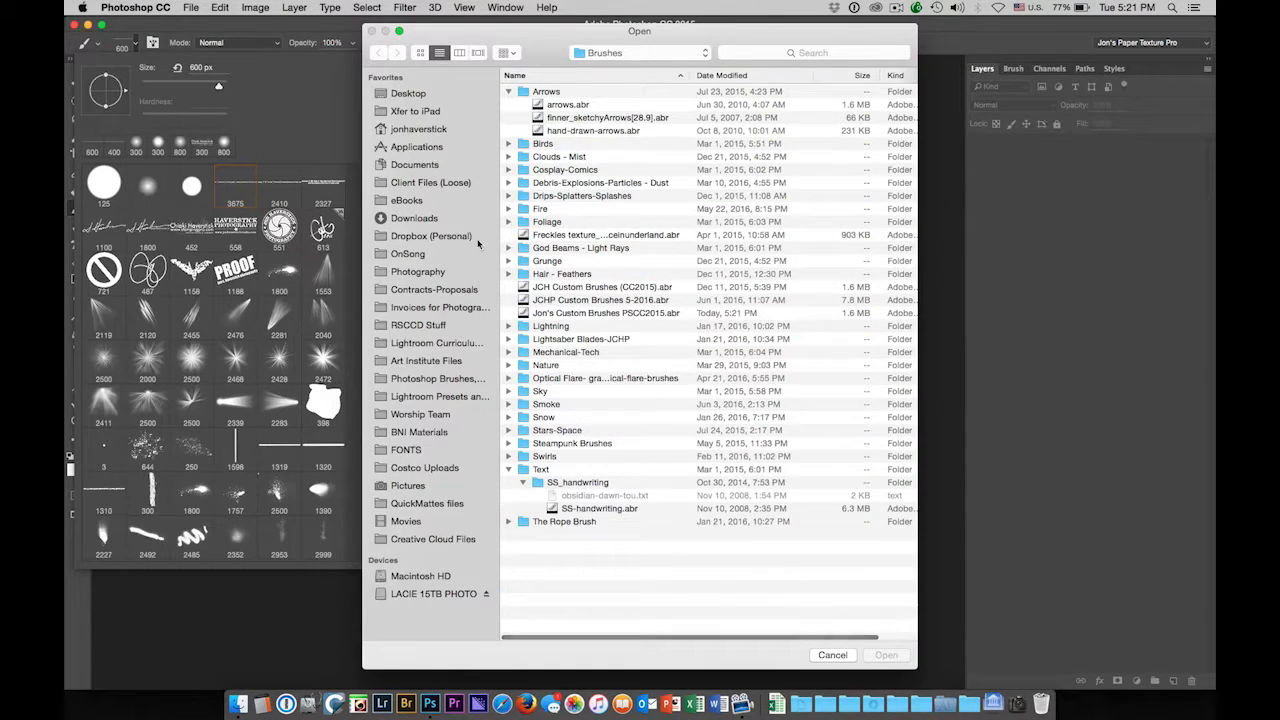
{"action": "left_click", "coordinate": [432, 381]}
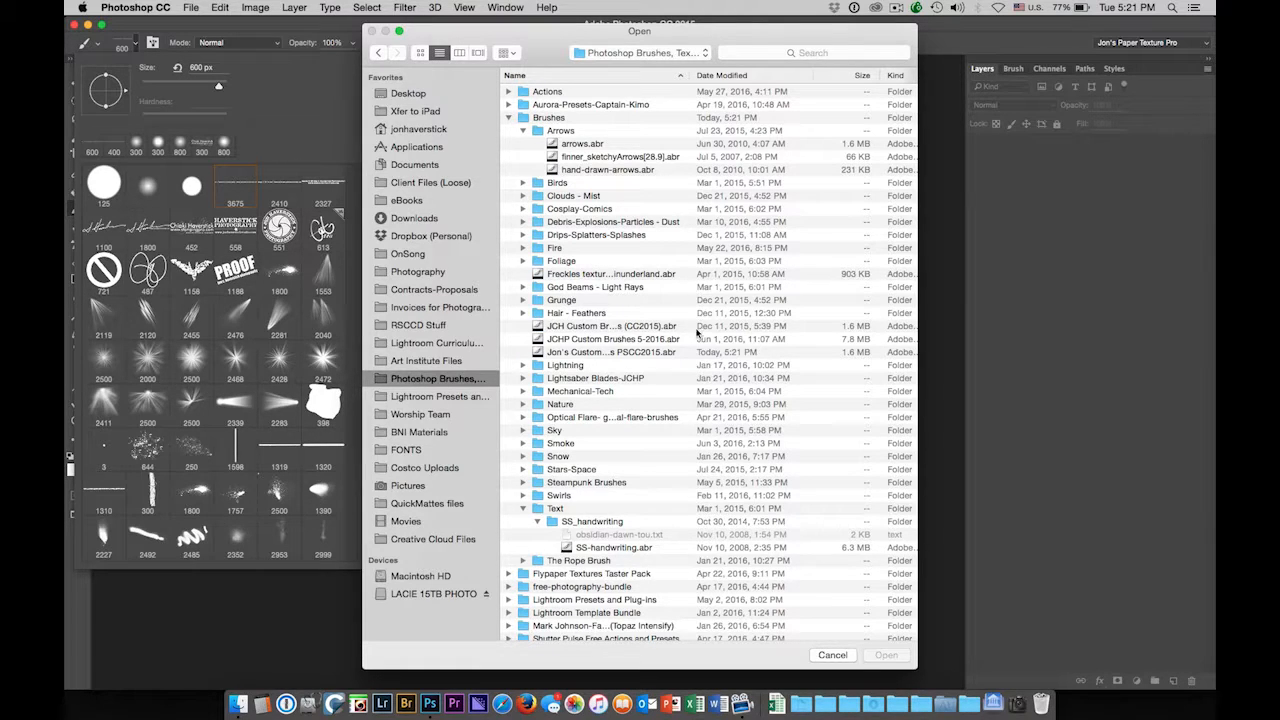
{"action": "left_click", "coordinate": [566, 329]}
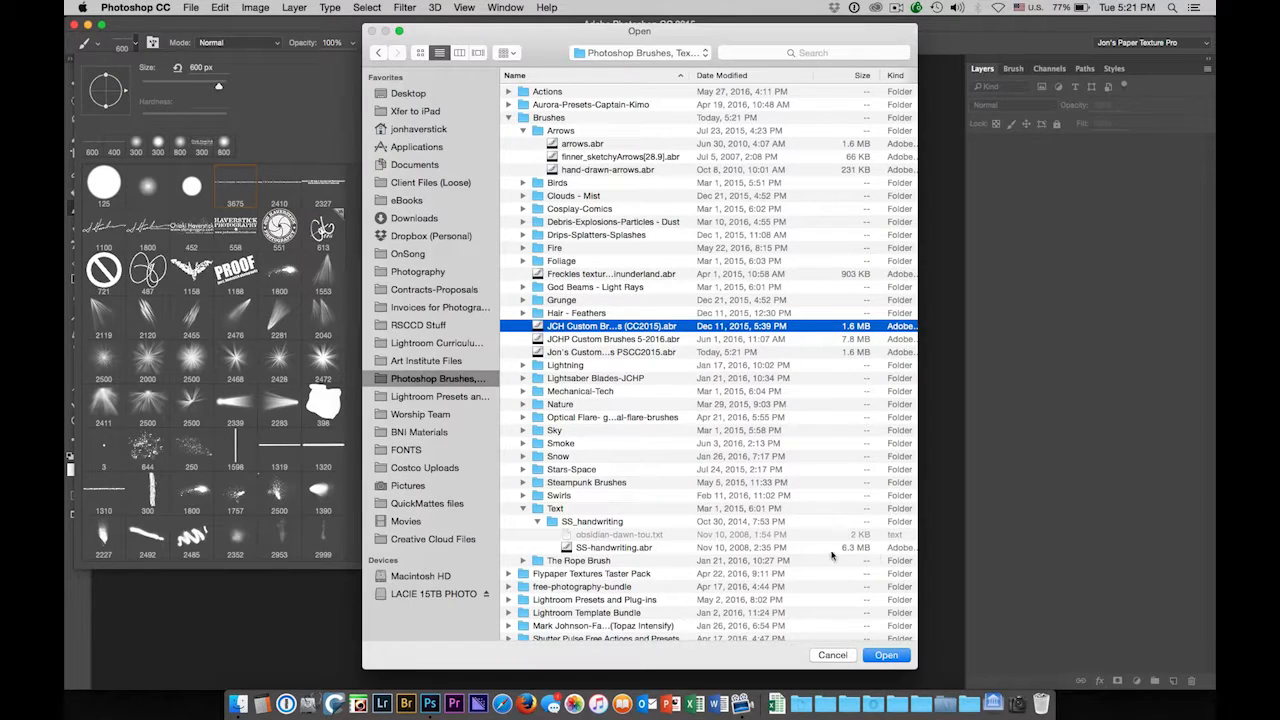
{"action": "left_click", "coordinate": [840, 659]}
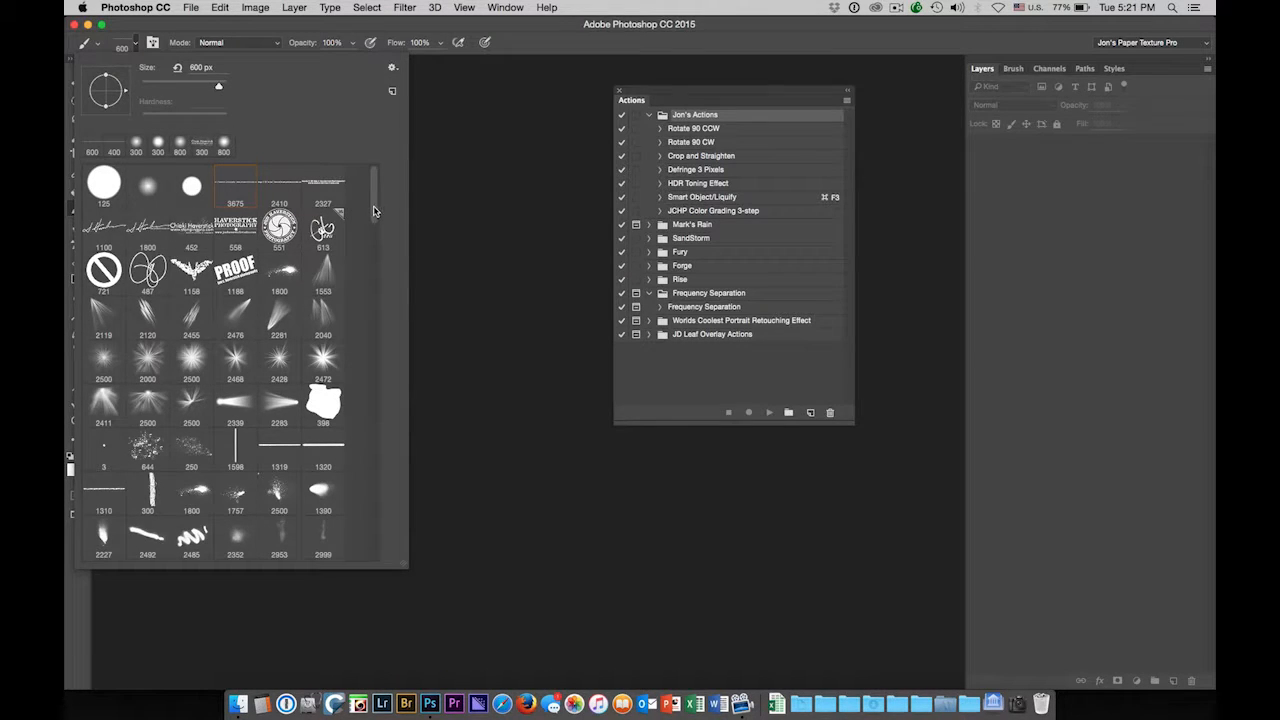
Close the brush preset picker and reopen the Preset Manager for Brushes
{"action": "mouse_move", "coordinate": [374, 211]}
{"action": "left_mouse_down"}
{"action": "mouse_move", "coordinate": [372, 572]}
{"action": "mouse_move", "coordinate": [371, 140]}
{"action": "left_mouse_up"}
{"action": "left_click", "coordinate": [568, 54]}
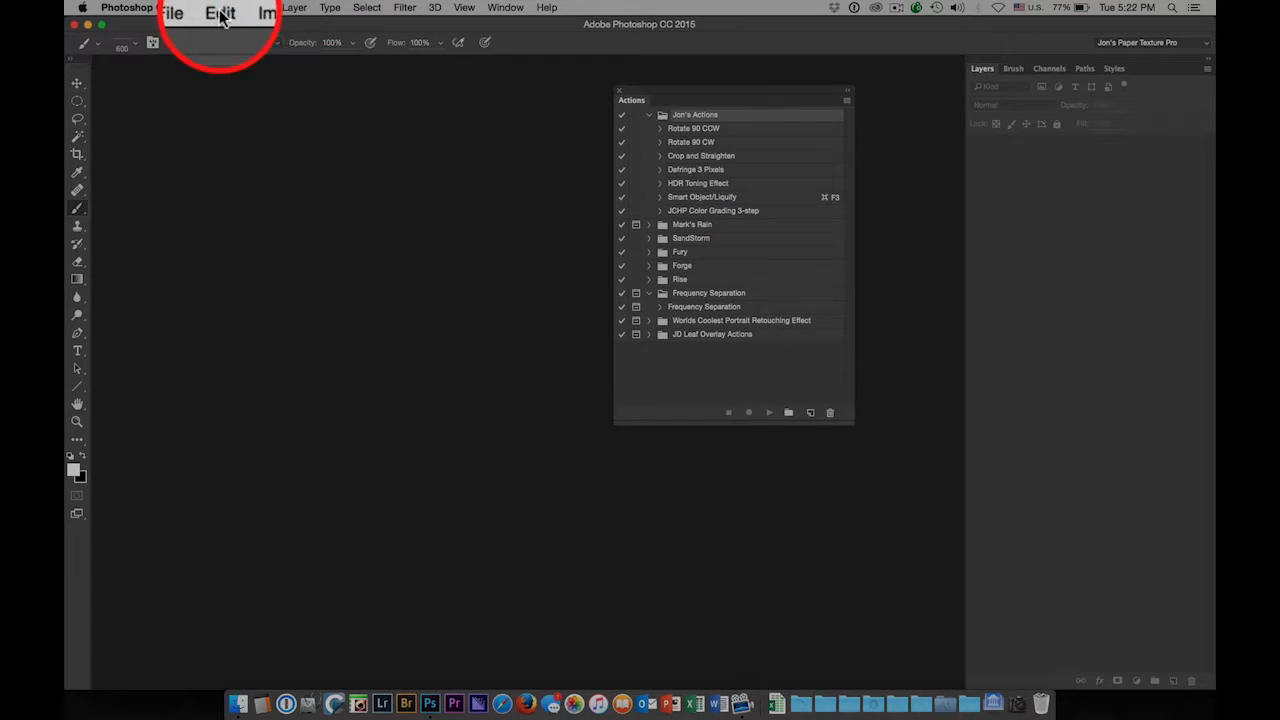
{"action": "left_click", "coordinate": [219, 8]}
{"action": "mouse_move", "coordinate": [283, 428]}
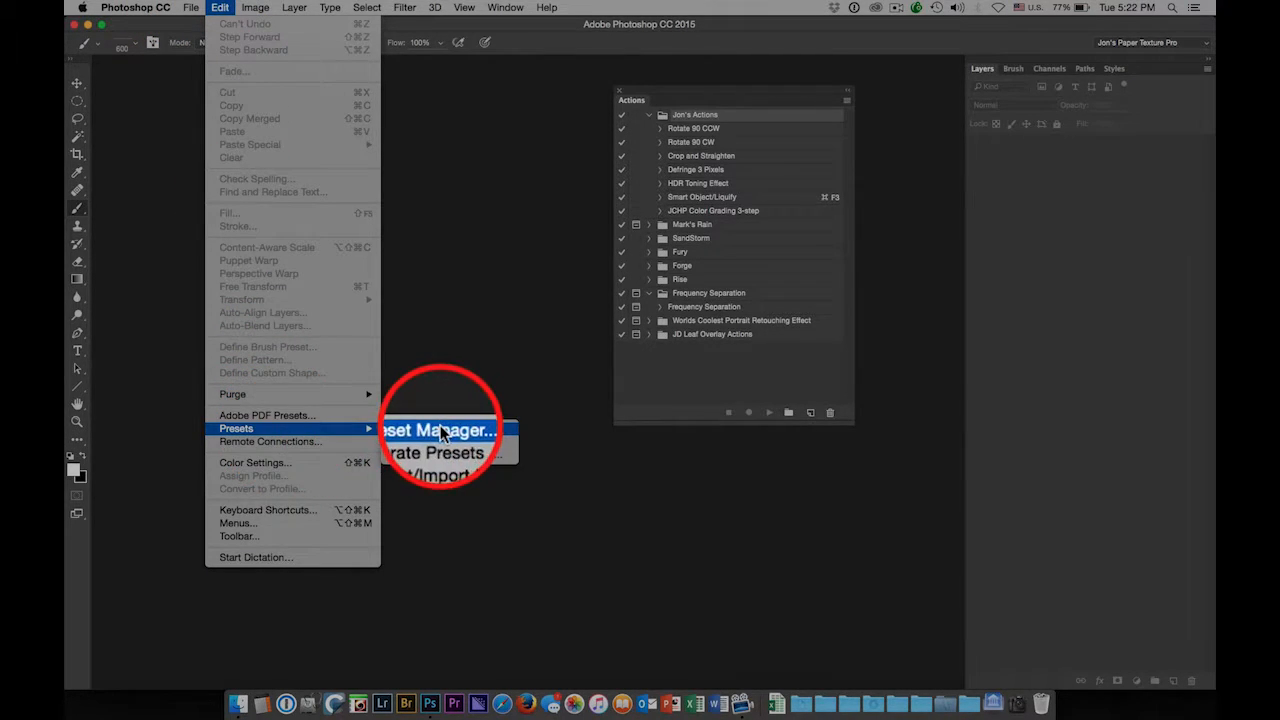
{"action": "left_click", "coordinate": [441, 432]}
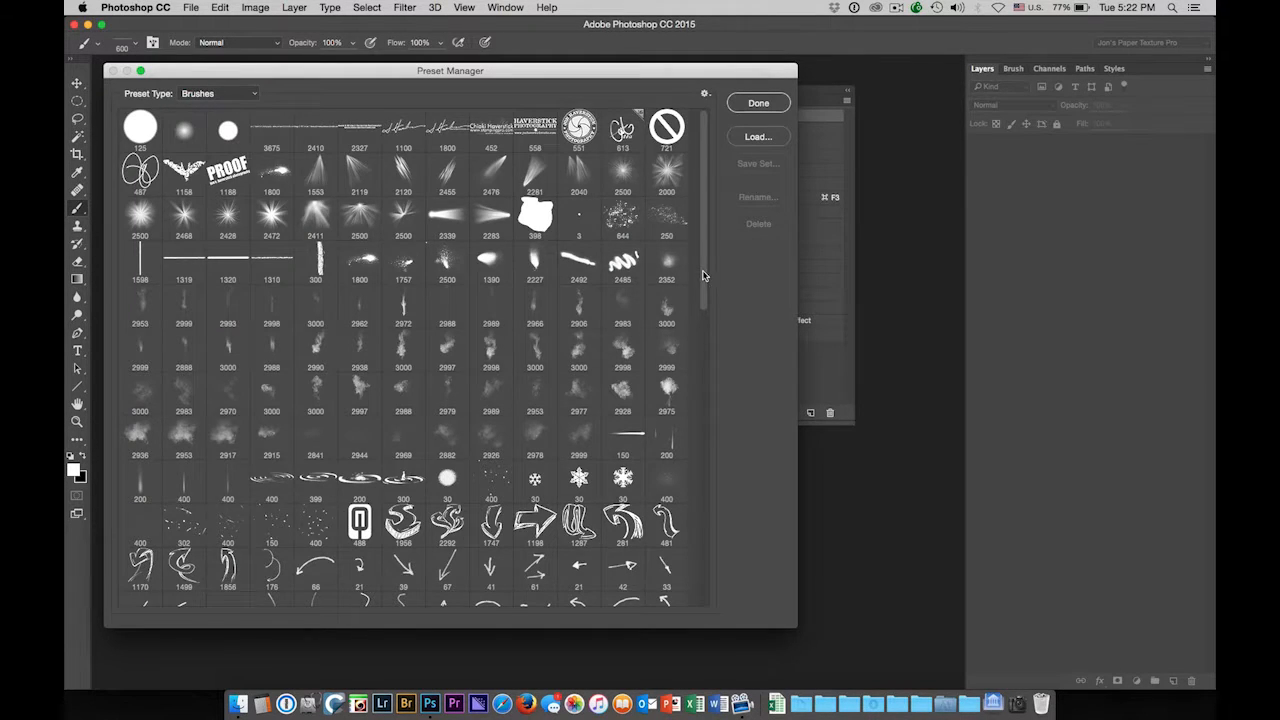
Drag the last brush up near the start of the grid and finish with Done
{"action": "left_click_drag", "start_coordinate": [705, 280], "coordinate": [712, 605]}
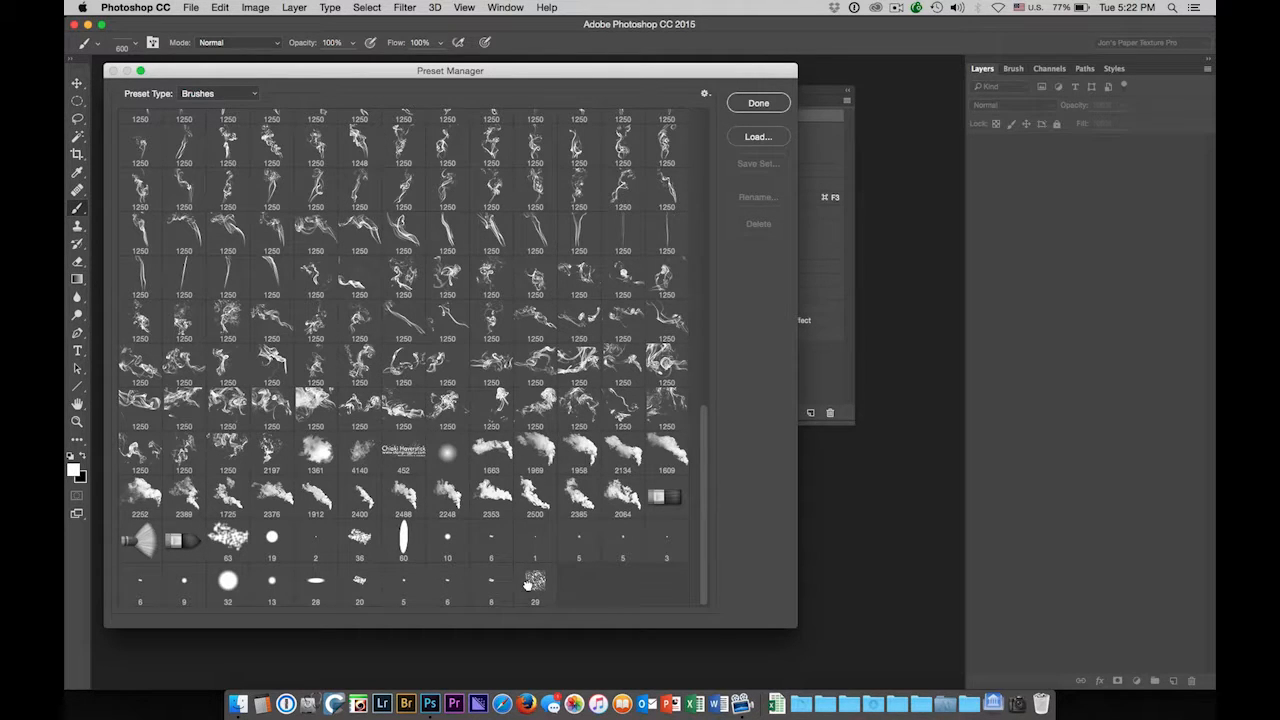
{"action": "mouse_move", "coordinate": [533, 584]}
{"action": "left_mouse_down"}
{"action": "mouse_move", "coordinate": [511, 443]}
{"action": "mouse_move", "coordinate": [519, 76]}
{"action": "left_mouse_up"}
{"action": "mouse_move", "coordinate": [519, 76]}
{"action": "left_mouse_down"}
{"action": "mouse_move", "coordinate": [375, 112]}
{"action": "mouse_move", "coordinate": [298, 172]}
{"action": "left_mouse_up"}
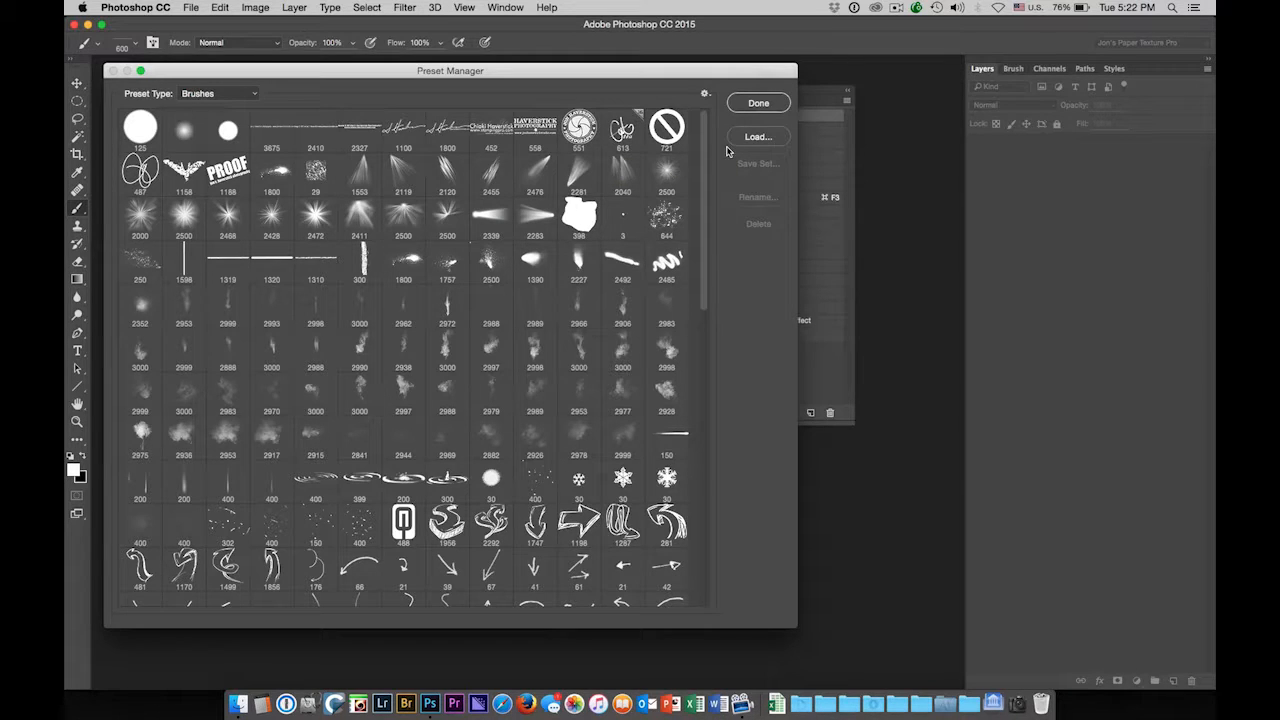
{"action": "left_click", "coordinate": [764, 107]}
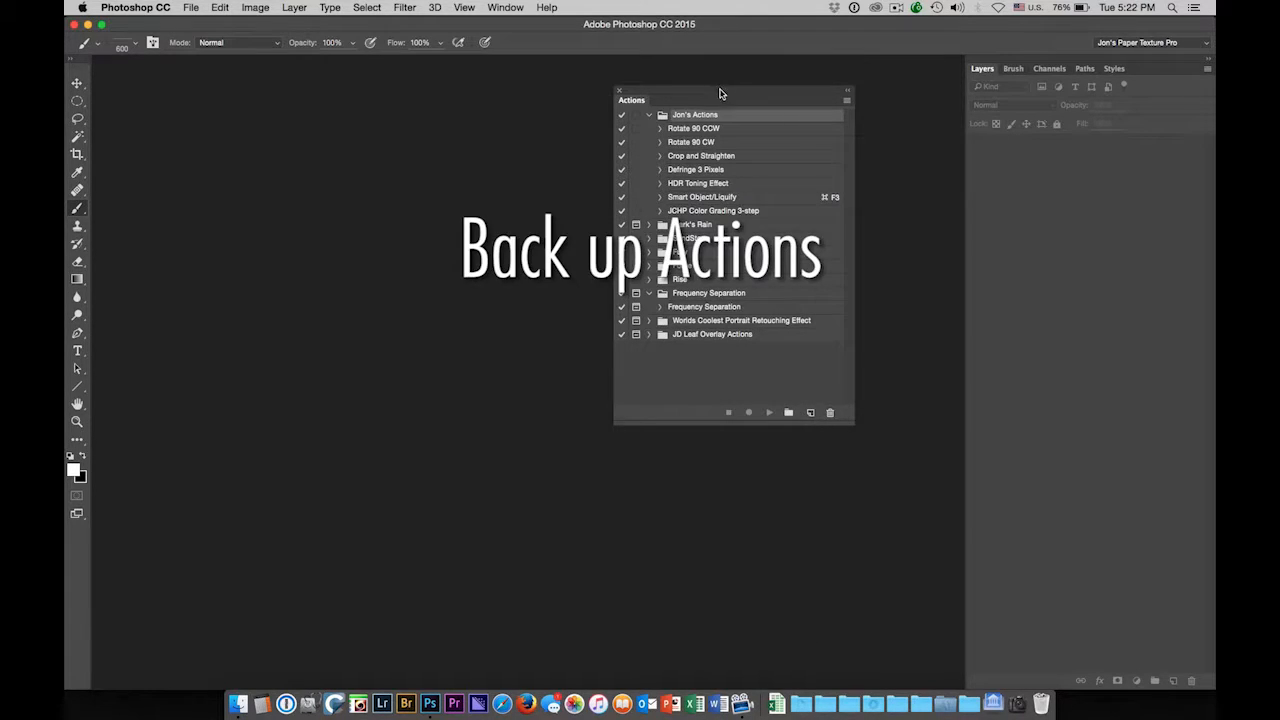
Select the Jon's Actions set folder in the Actions panel and open the panel's flyout menu
{"action": "left_click_drag", "start_coordinate": [722, 95], "coordinate": [666, 93]}
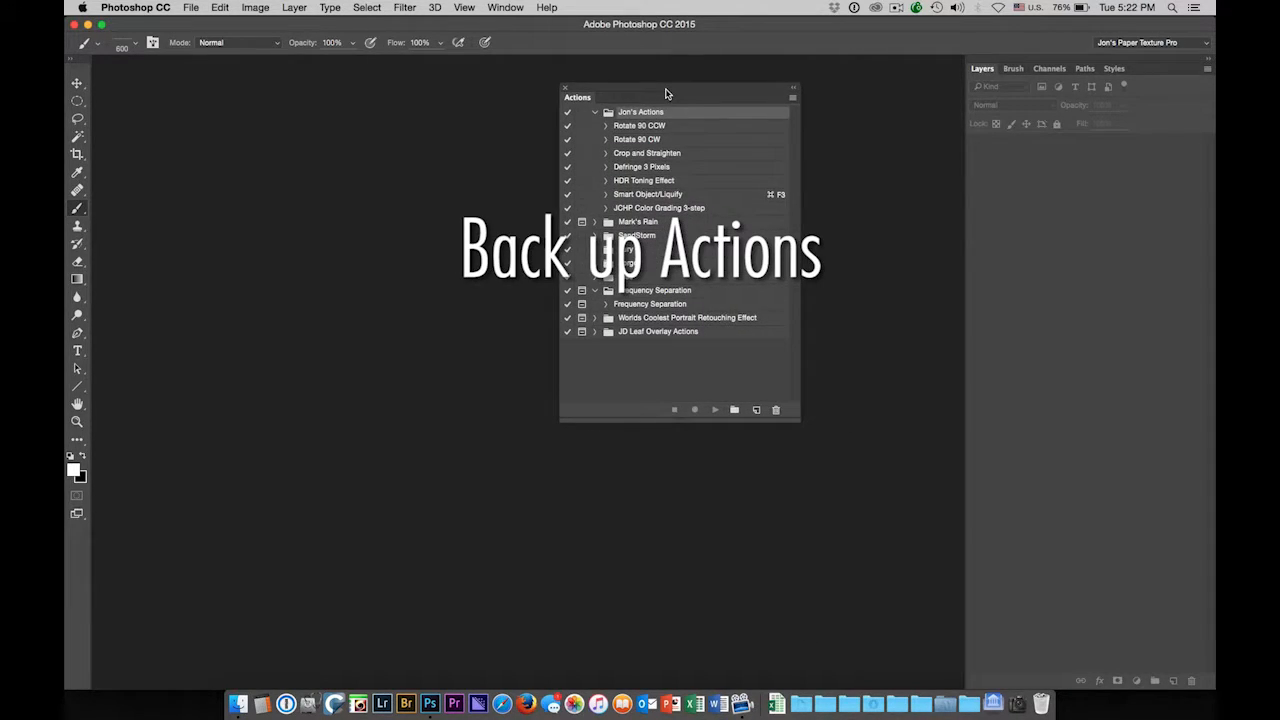
{"action": "left_click", "coordinate": [641, 210]}
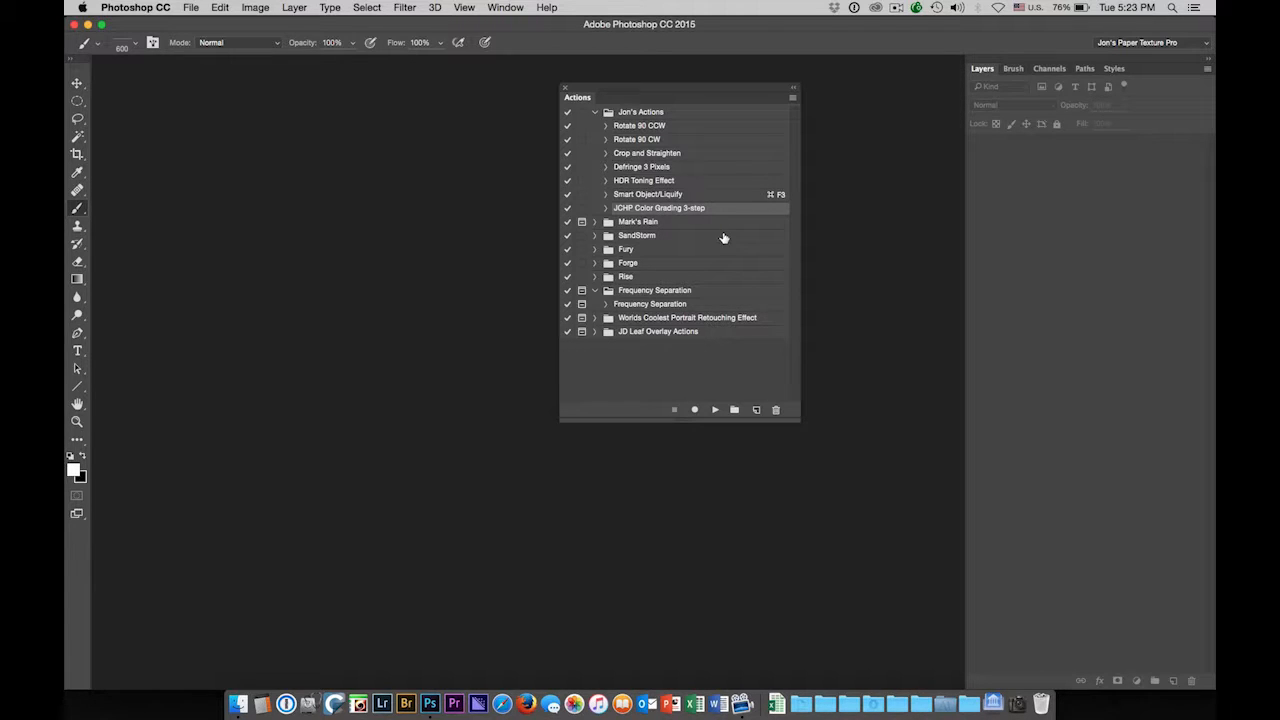
{"action": "left_click", "coordinate": [660, 114]}
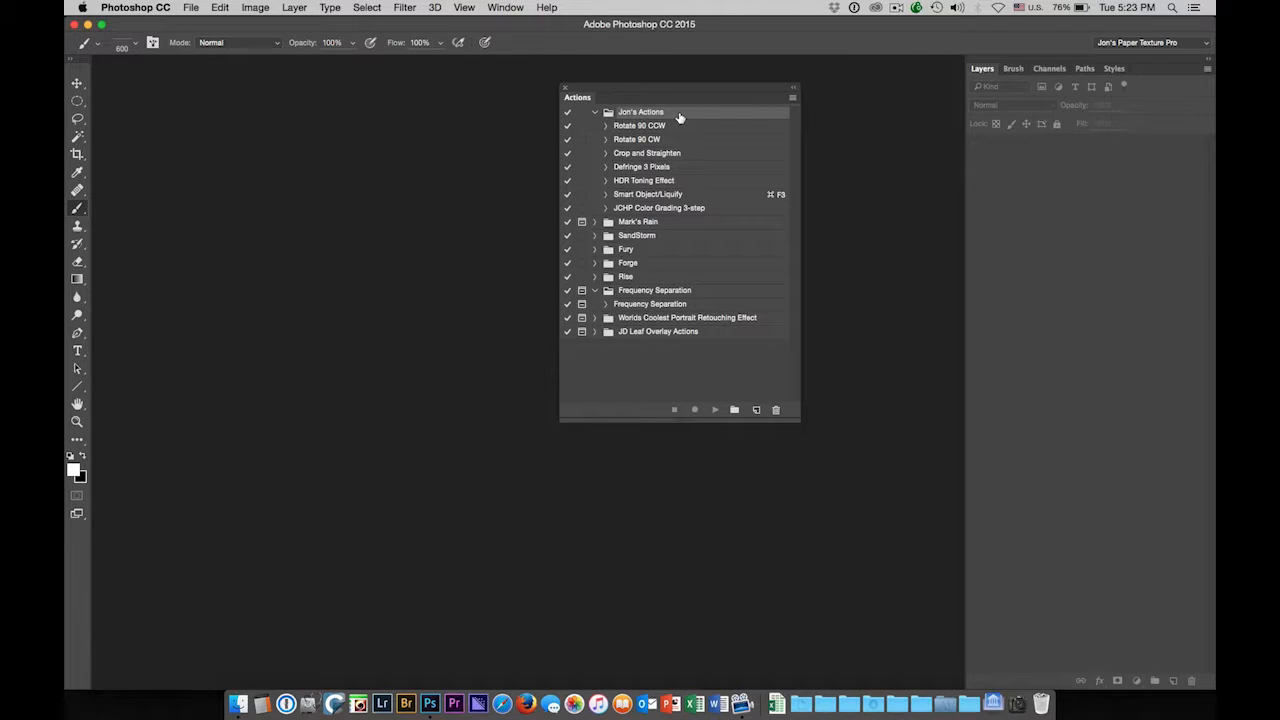
{"action": "left_click", "coordinate": [792, 99]}
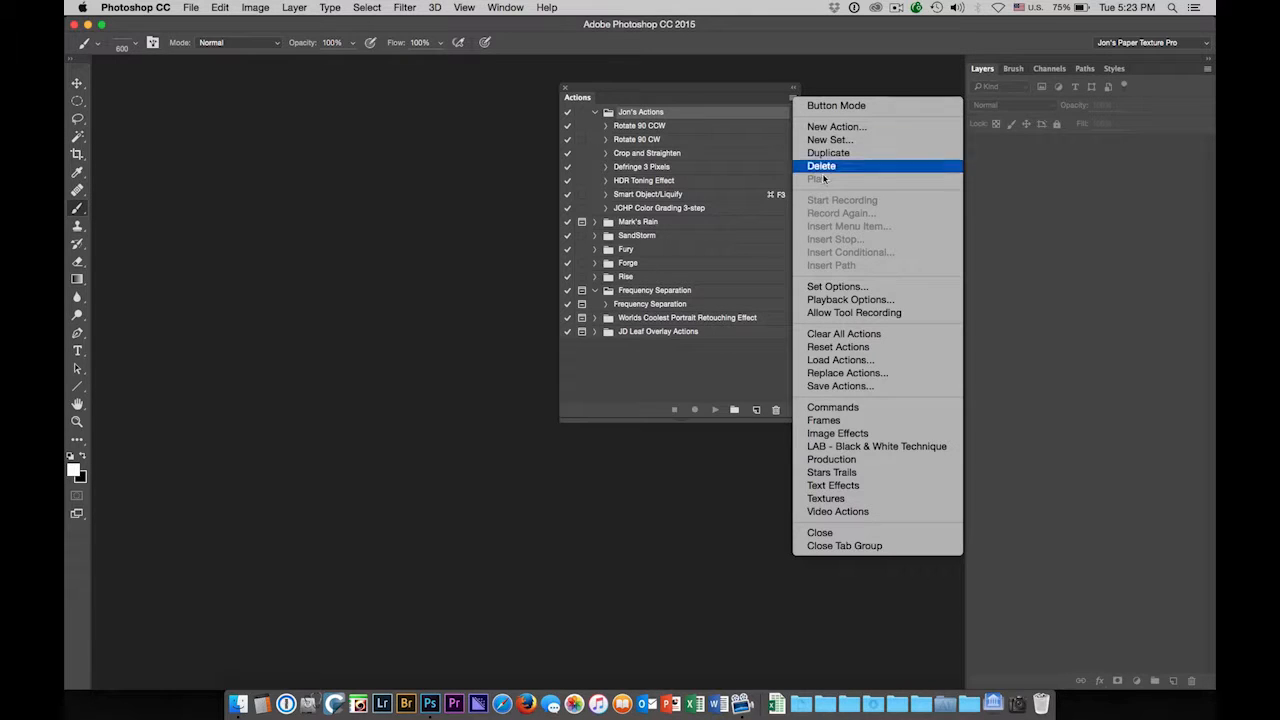
Choose Save Actions and name the file 'Jon's Actions PSCC2015'
{"action": "left_click", "coordinate": [875, 388]}
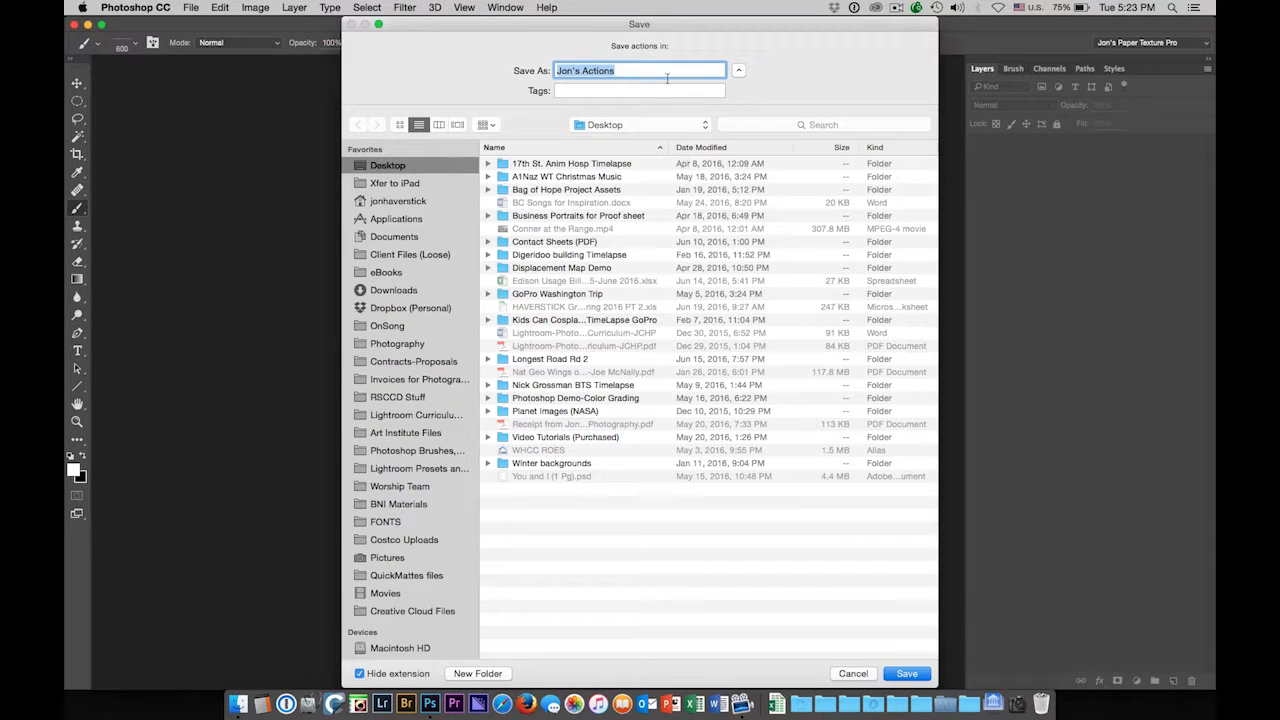
{"action": "left_click", "coordinate": [654, 68]}
{"action": "type", "text": "PSCC2015"}
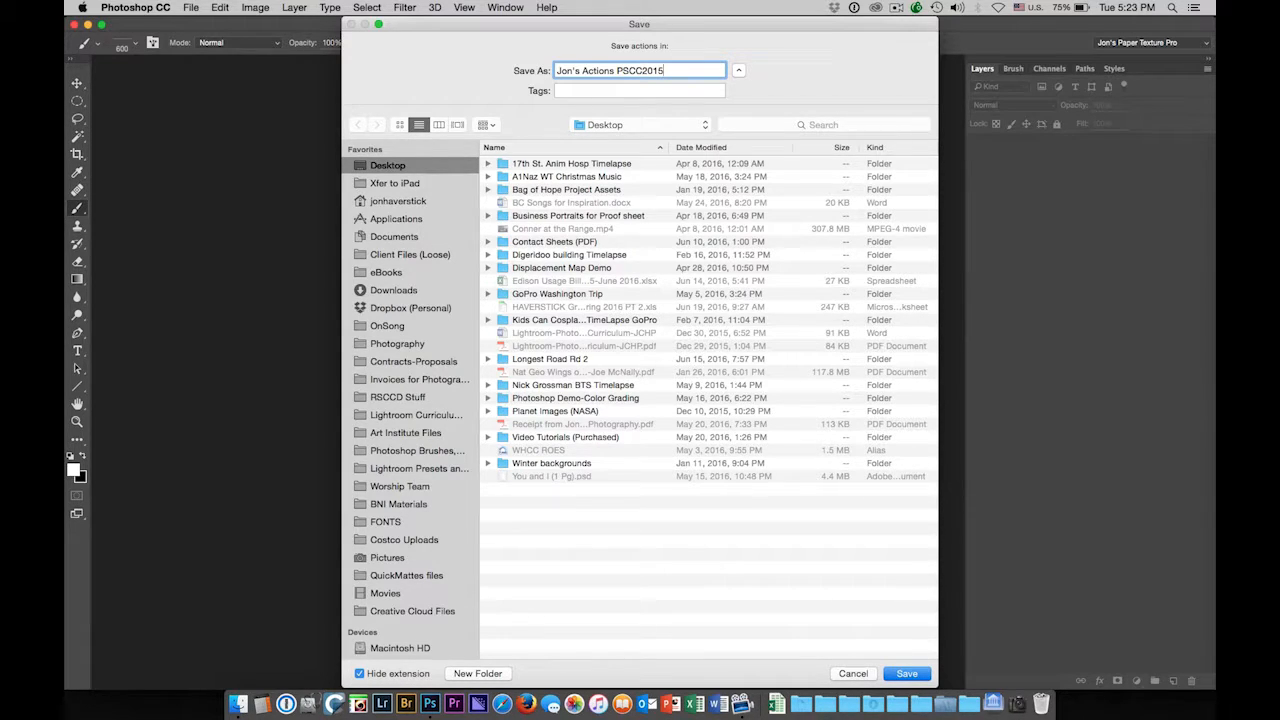
Save the action set into the Actions folder of the Photoshop Brushes collection
{"action": "left_click", "coordinate": [401, 452]}
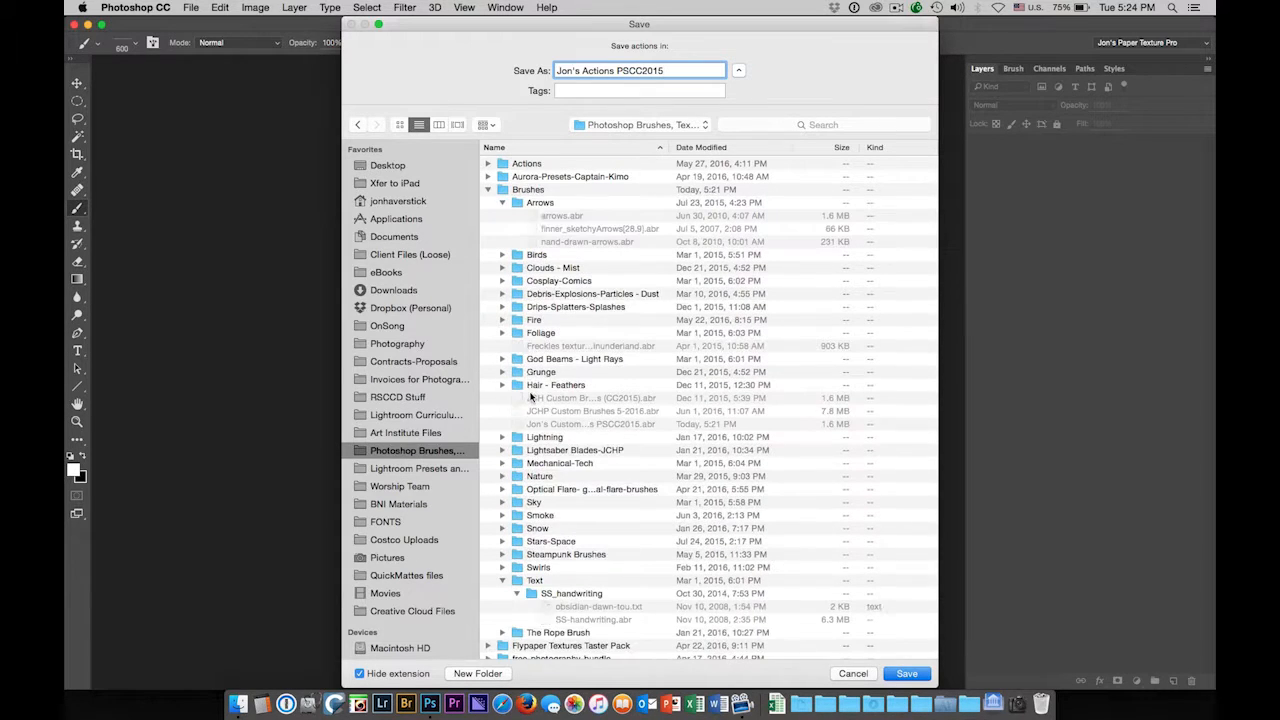
{"action": "left_click", "coordinate": [487, 189]}
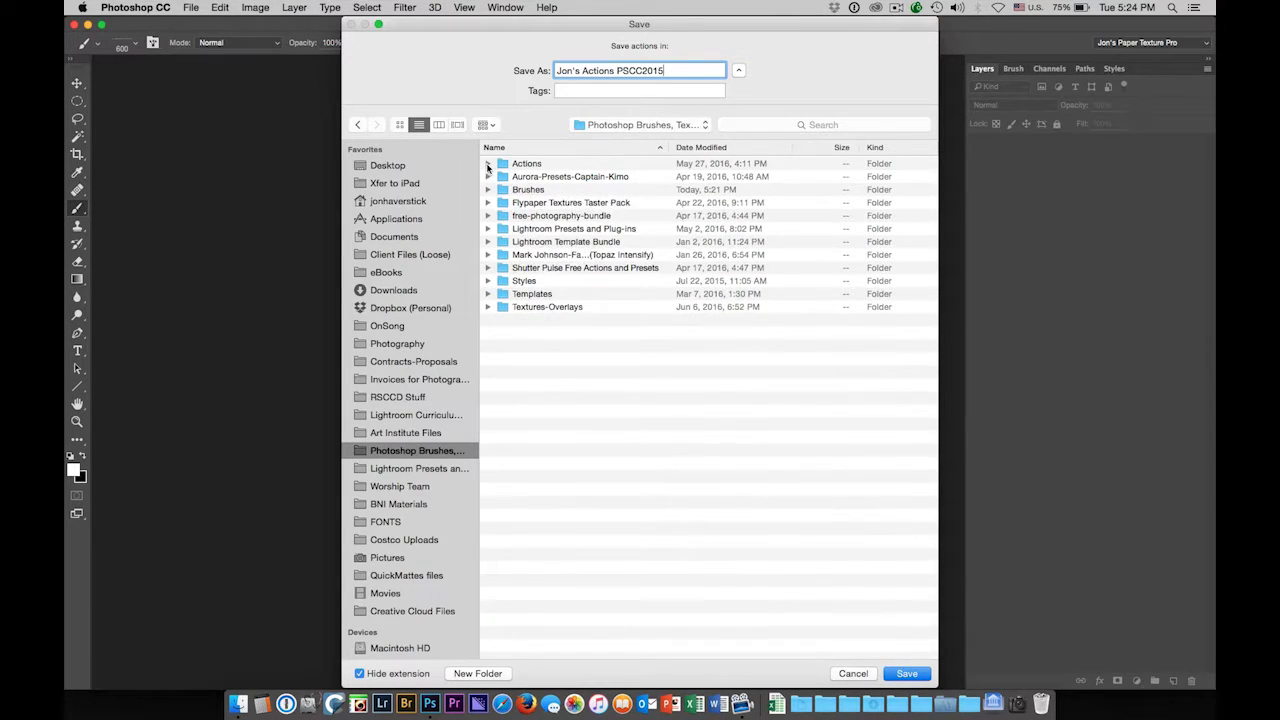
{"action": "left_click", "coordinate": [487, 165]}
{"action": "left_click", "coordinate": [720, 164]}
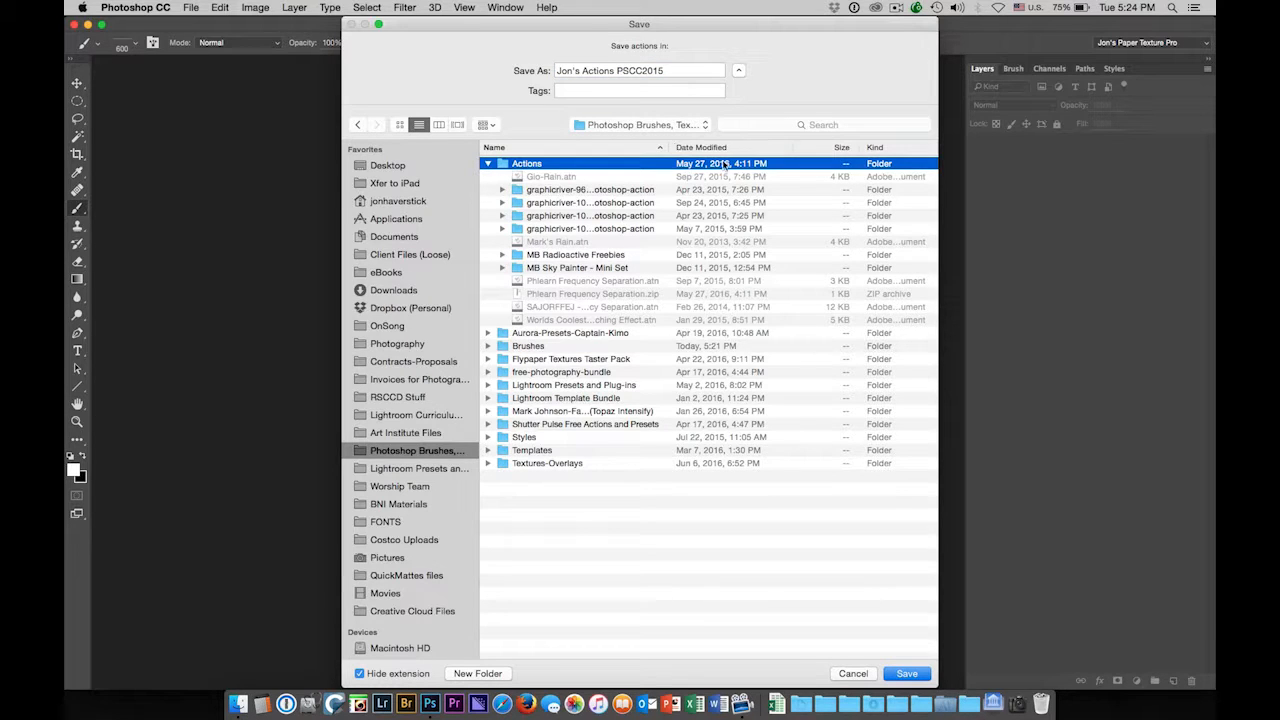
{"action": "left_click", "coordinate": [906, 674]}
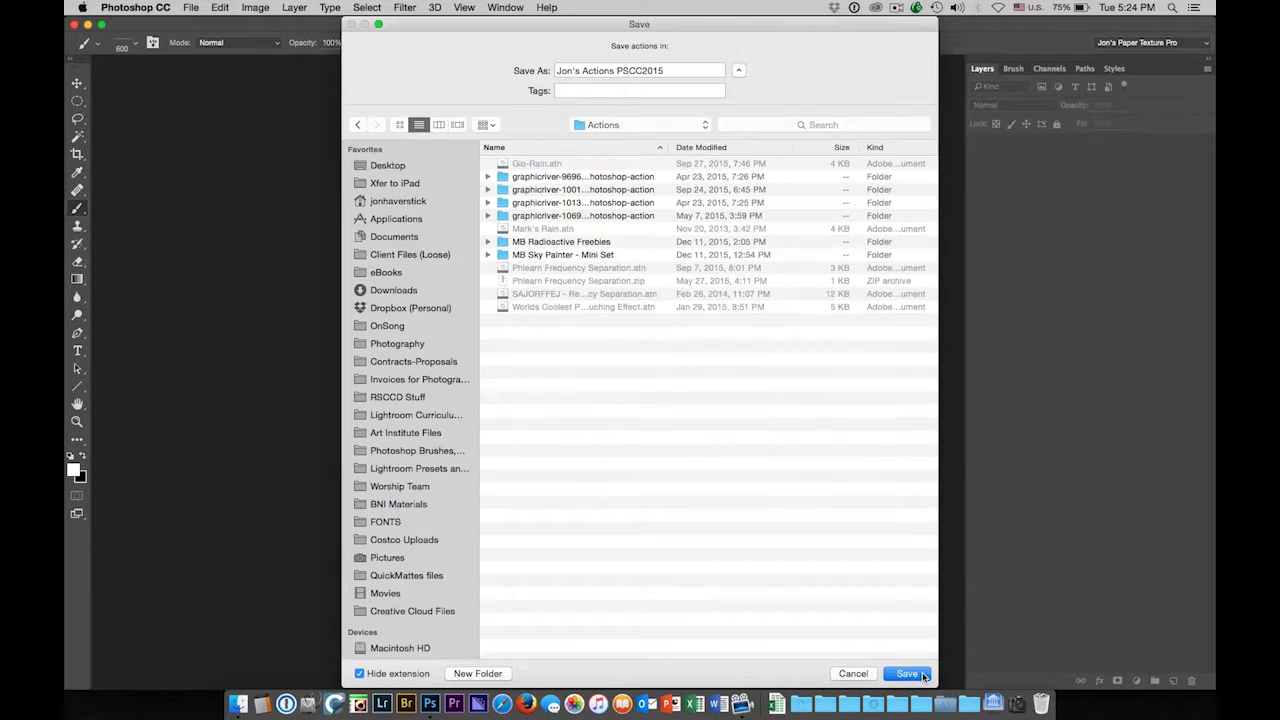
{"action": "left_click", "coordinate": [910, 675]}
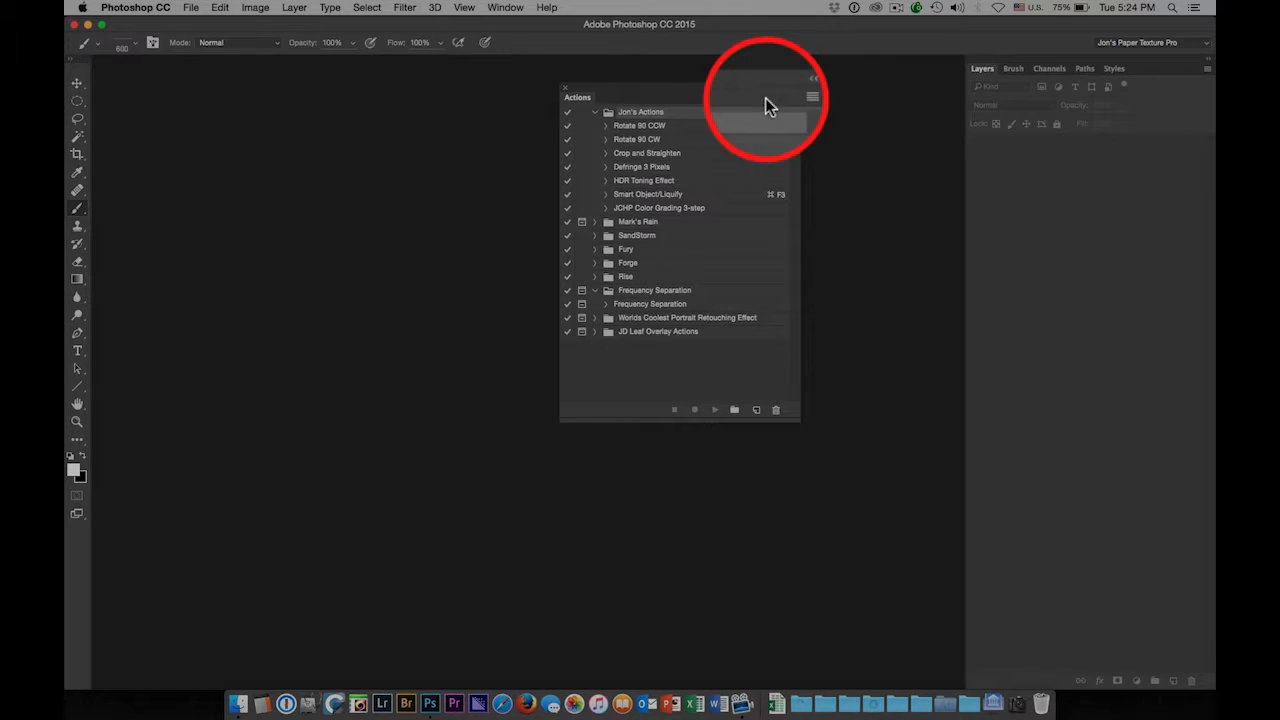
Open the Actions panel flyout menu again to reach Load Actions
{"action": "left_click", "coordinate": [792, 98]}
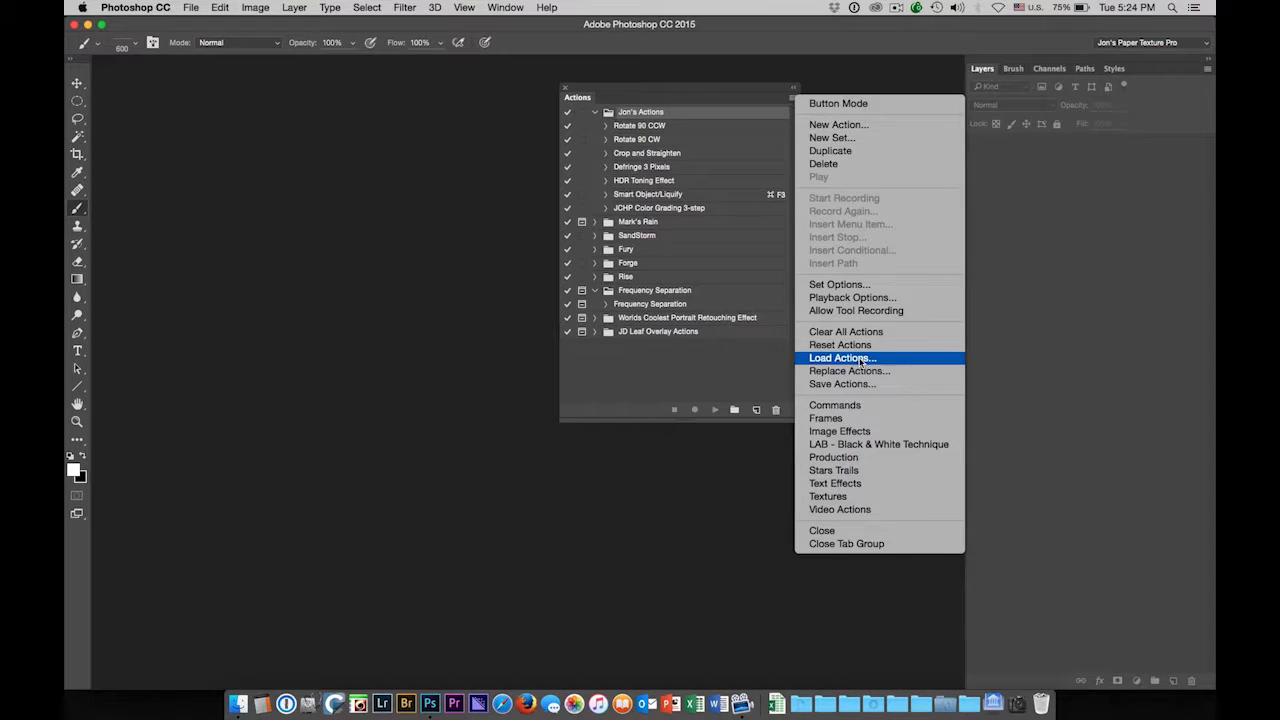
Check in Load Actions that Jon's Actions PSCC2015 is in the Actions folder, then cancel
{"action": "left_click", "coordinate": [862, 360]}
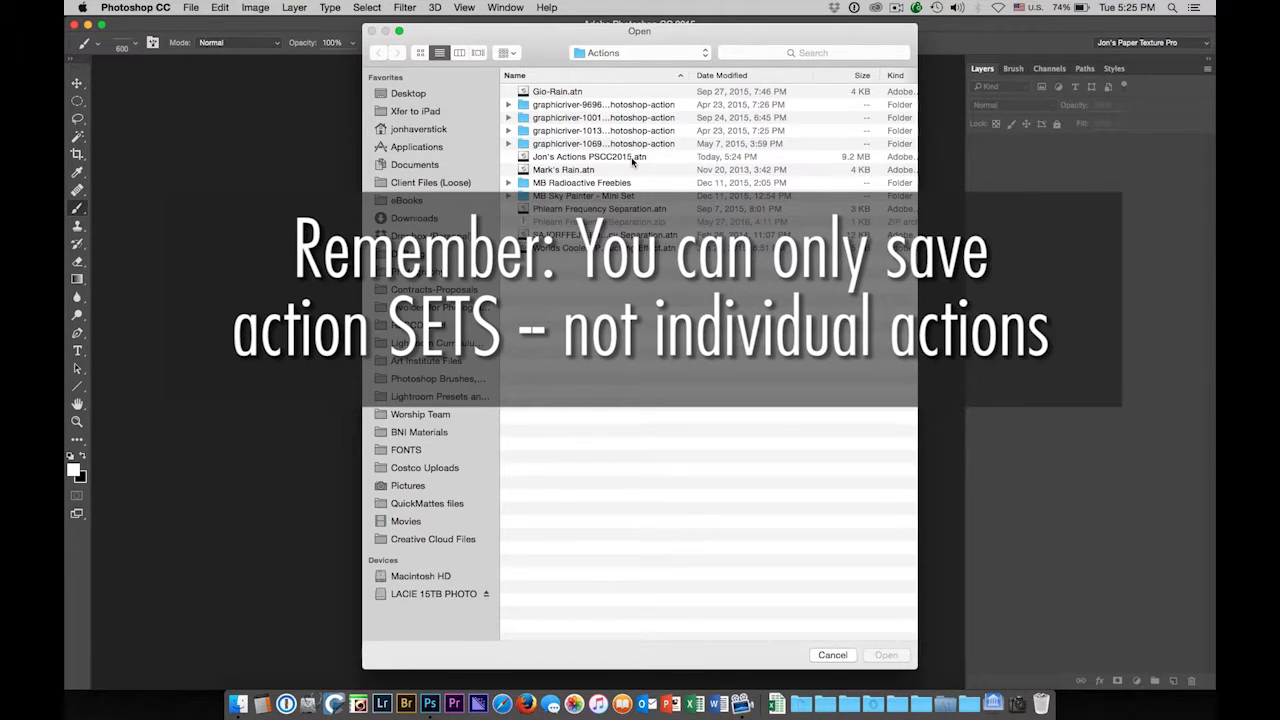
{"action": "left_click", "coordinate": [836, 656]}
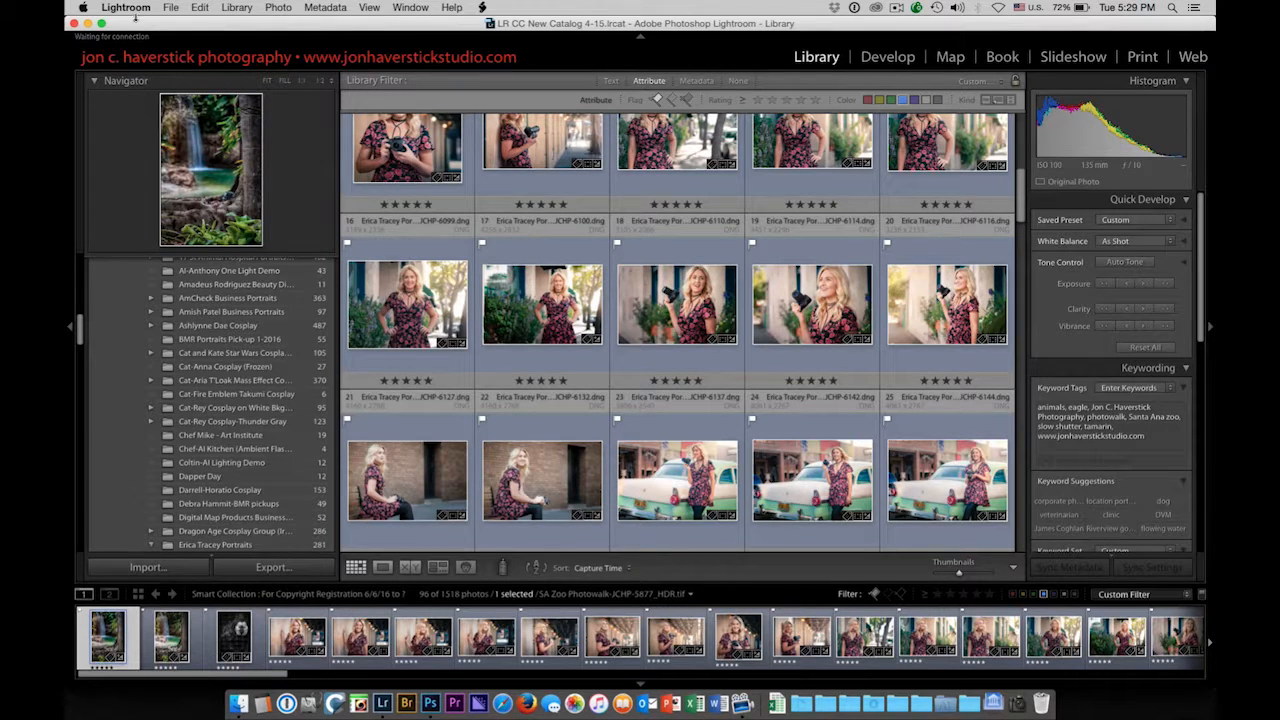
Reveal the Lightroom presets folder in Finder through Lightroom's Preferences, Presets tab
{"action": "left_click", "coordinate": [133, 8]}
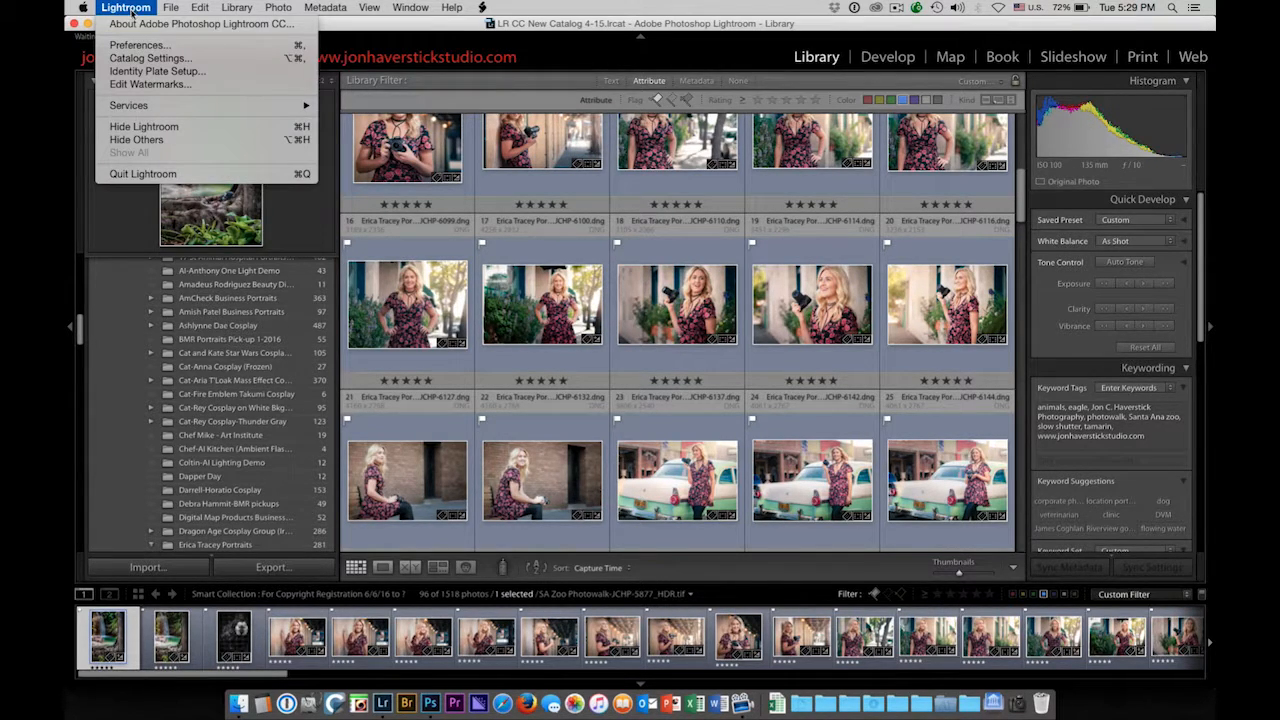
{"action": "left_click", "coordinate": [133, 46]}
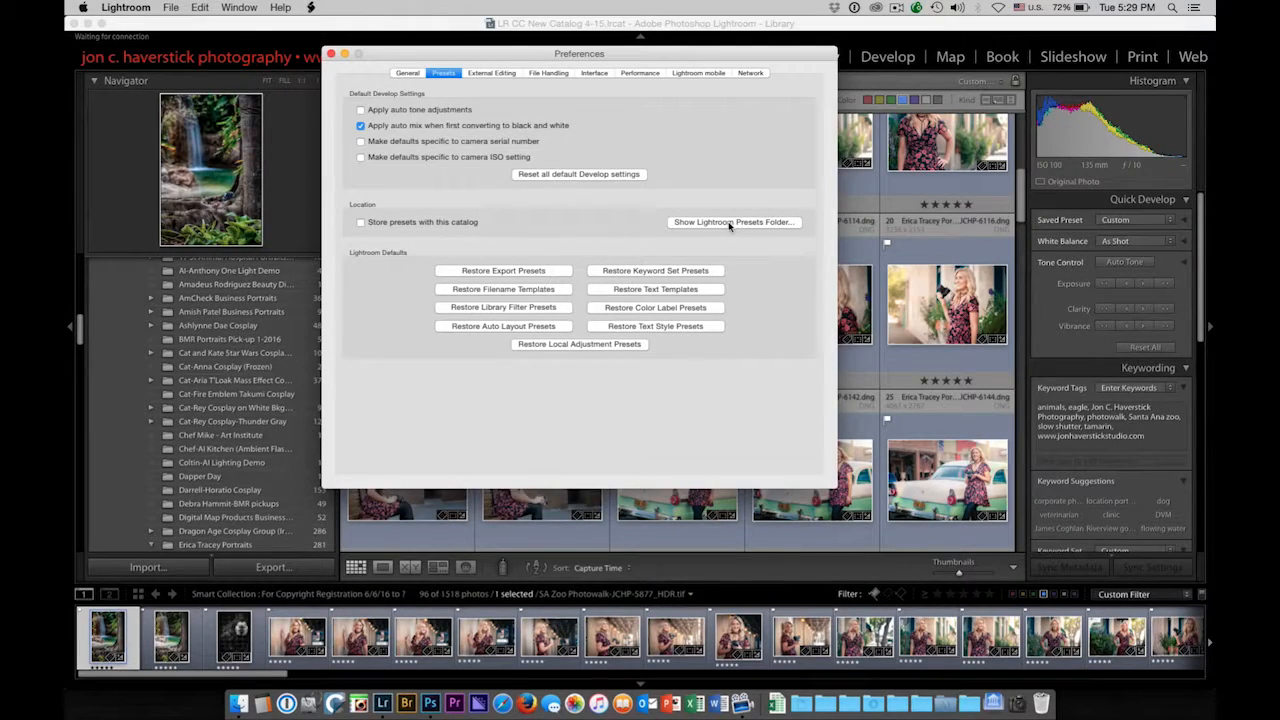
{"action": "left_click", "coordinate": [729, 222]}
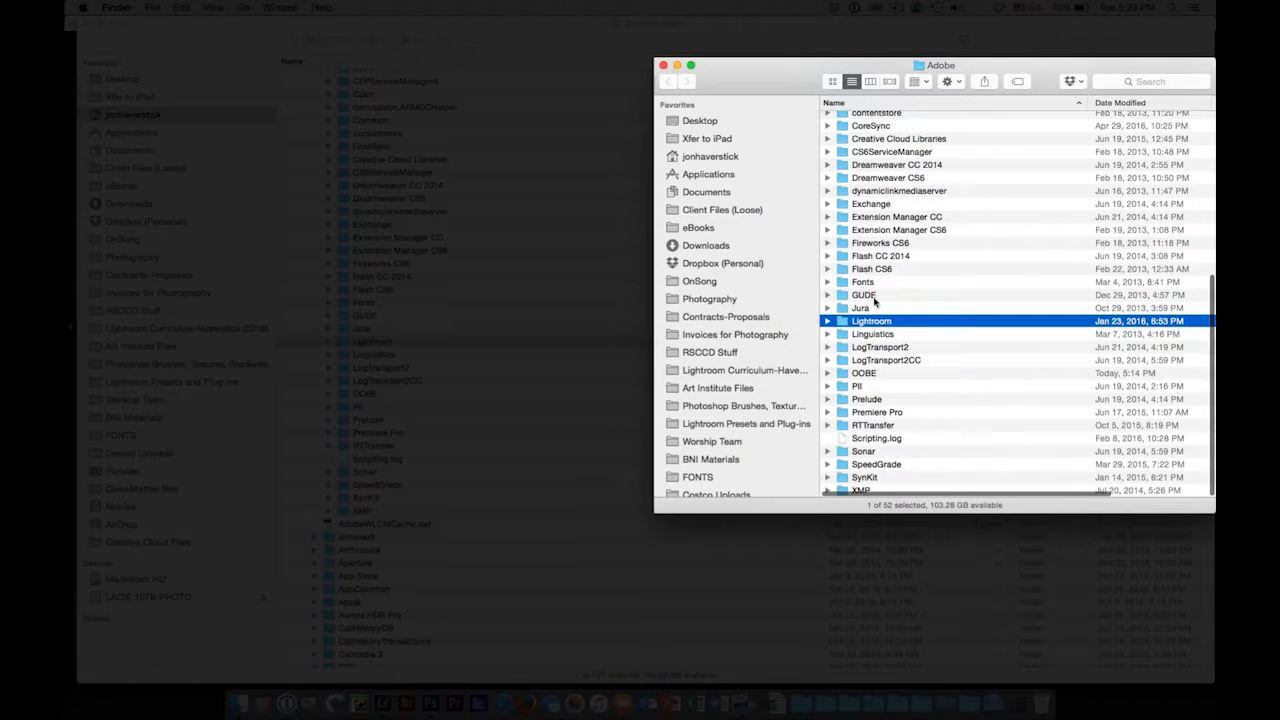
Expand the Lightroom folder to browse its preset subfolders, then close Photoshop's Actions panel
{"action": "left_click", "coordinate": [827, 322]}
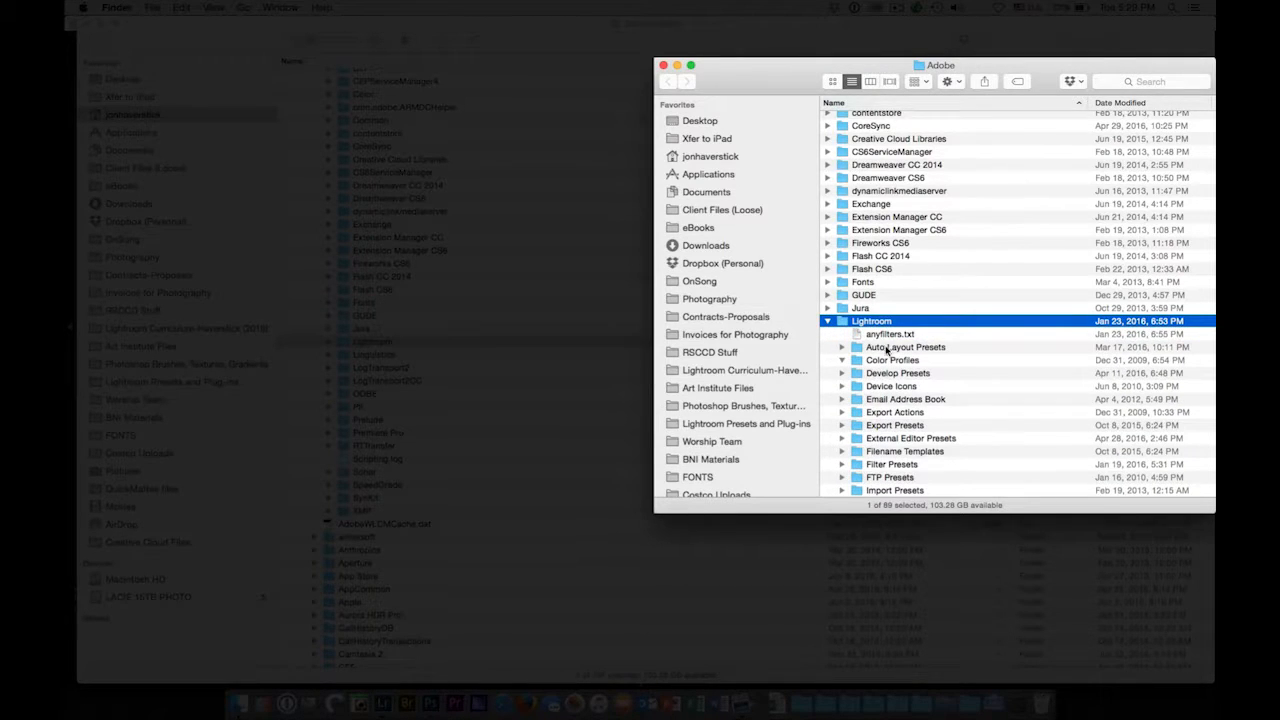
{"action": "scroll", "coordinate": [887, 350], "scroll_direction": "down", "scroll_amount": 3}
{"action": "scroll", "coordinate": [885, 350], "scroll_direction": "down", "scroll_amount": 3}
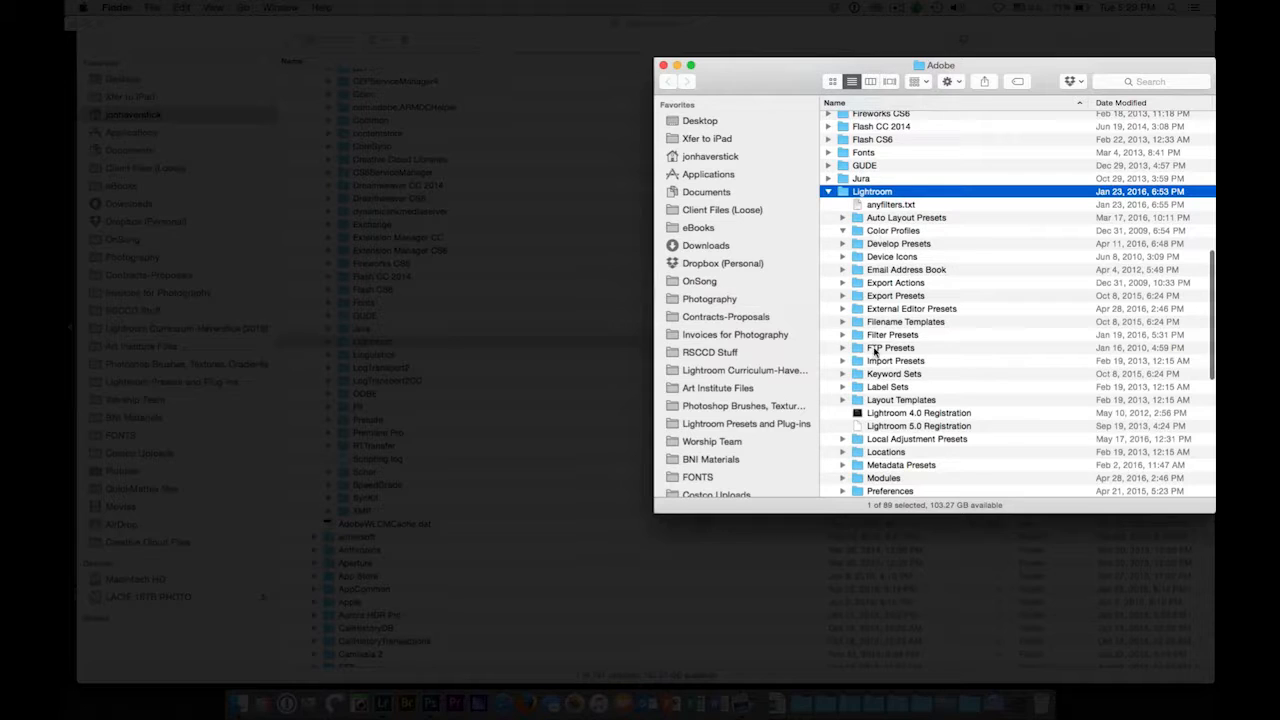
{"action": "scroll", "coordinate": [874, 350], "scroll_direction": "up", "scroll_amount": 2}
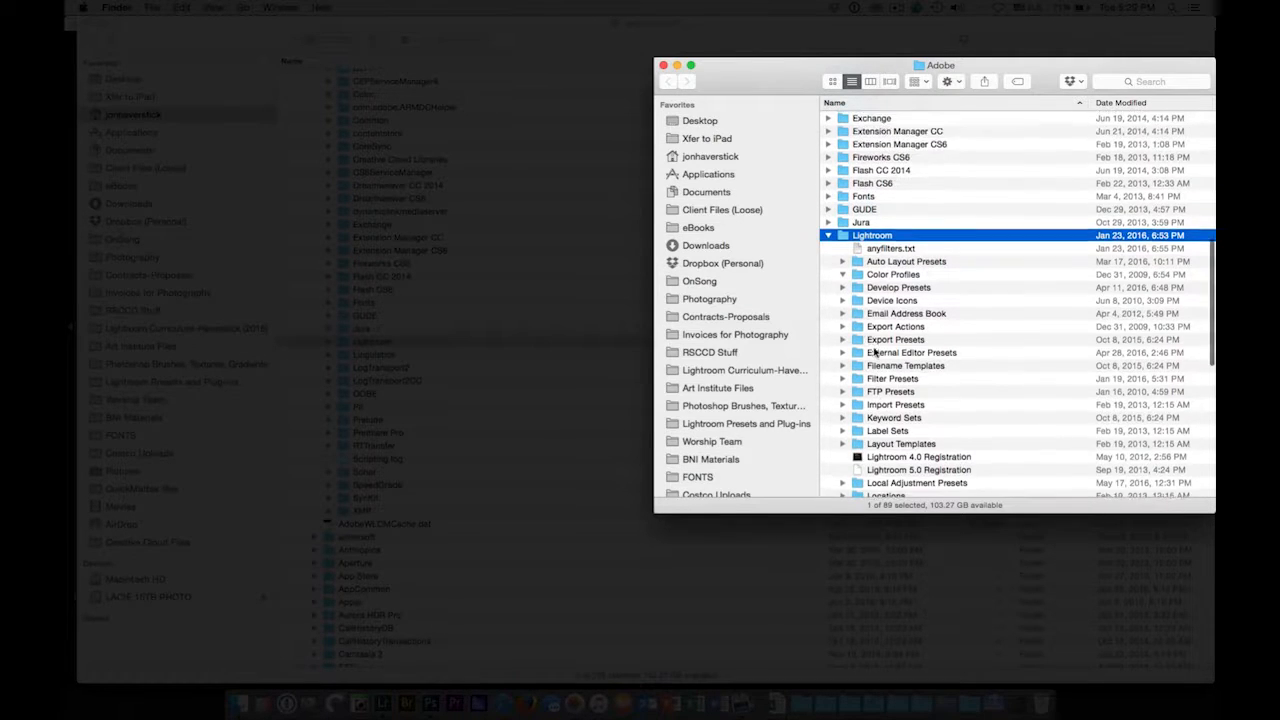
{"action": "scroll", "coordinate": [874, 350], "scroll_direction": "down", "scroll_amount": 2}
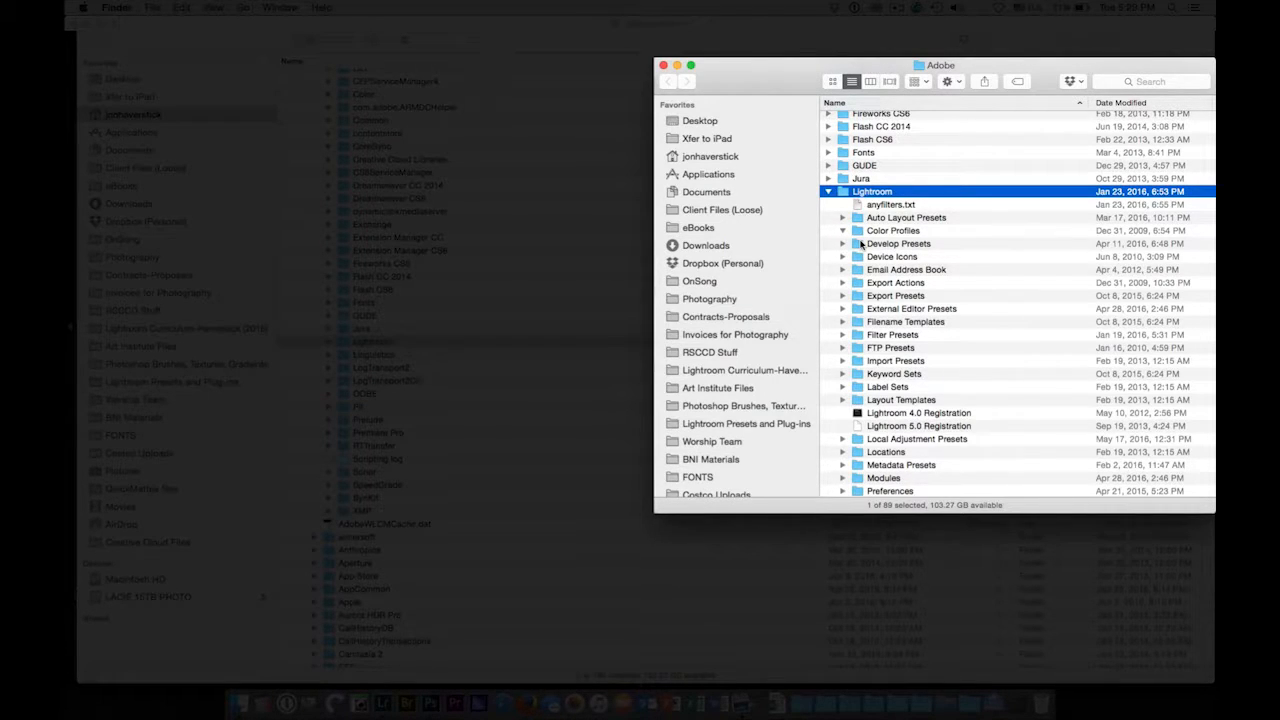
{"action": "scroll", "coordinate": [882, 337], "scroll_direction": "down", "scroll_amount": 3}
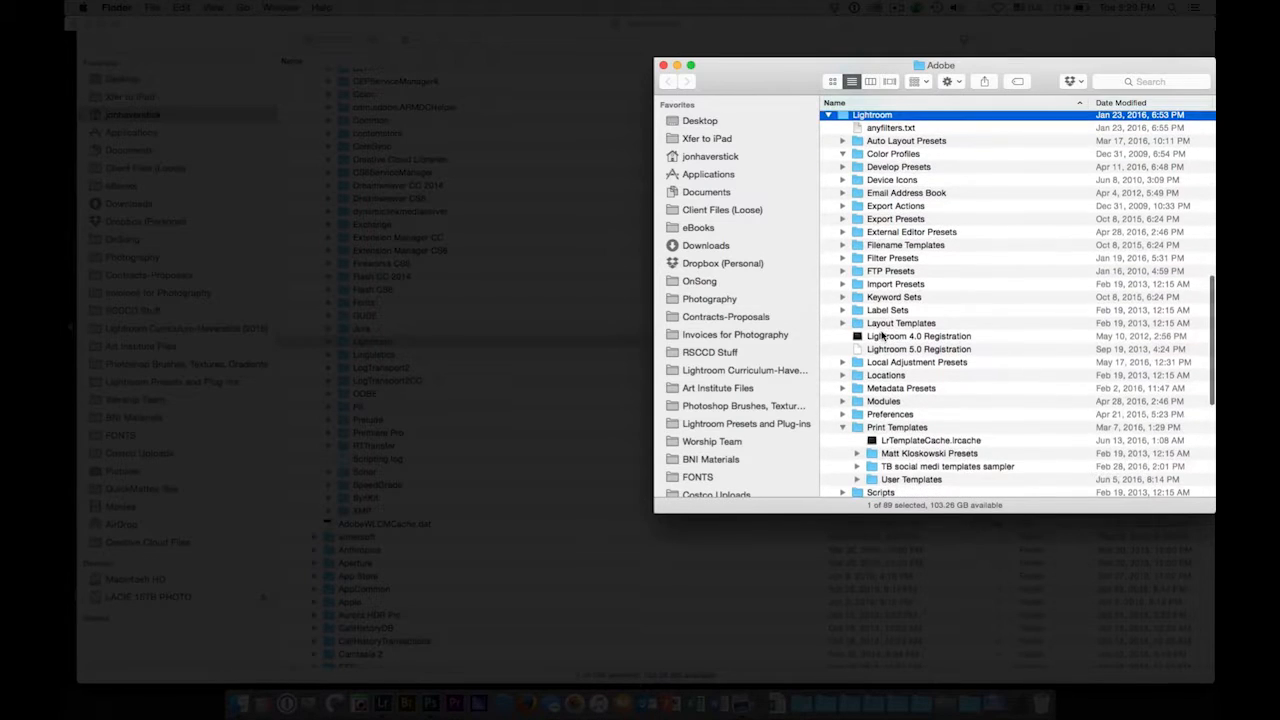
{"action": "scroll", "coordinate": [882, 337], "scroll_direction": "down", "scroll_amount": 2}
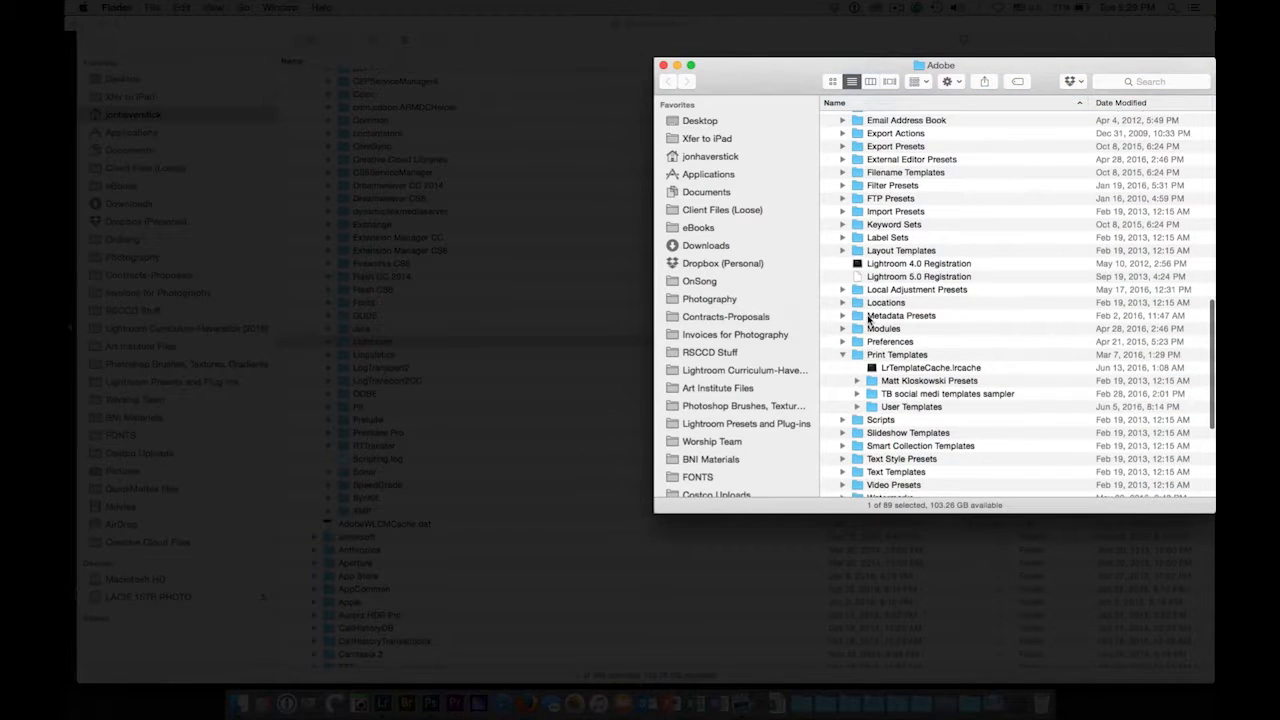
{"action": "scroll", "coordinate": [869, 312], "scroll_direction": "up", "scroll_amount": 5}
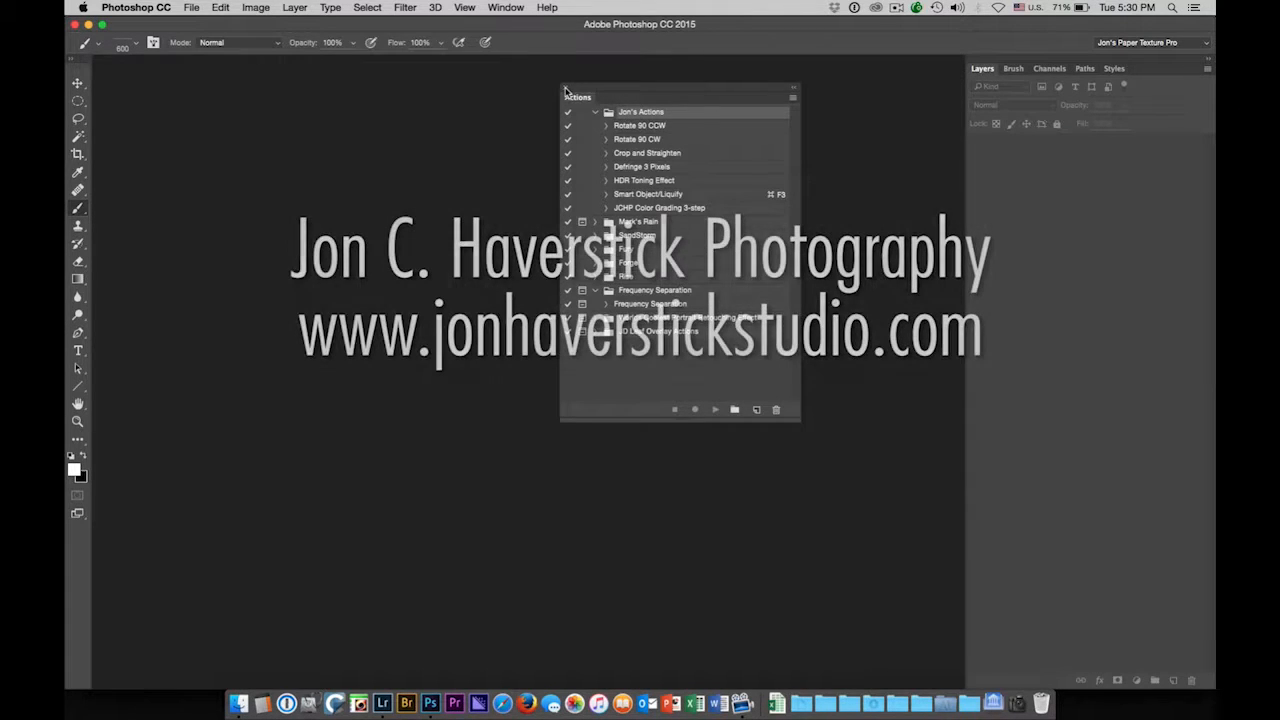
{"action": "left_click", "coordinate": [565, 90]}
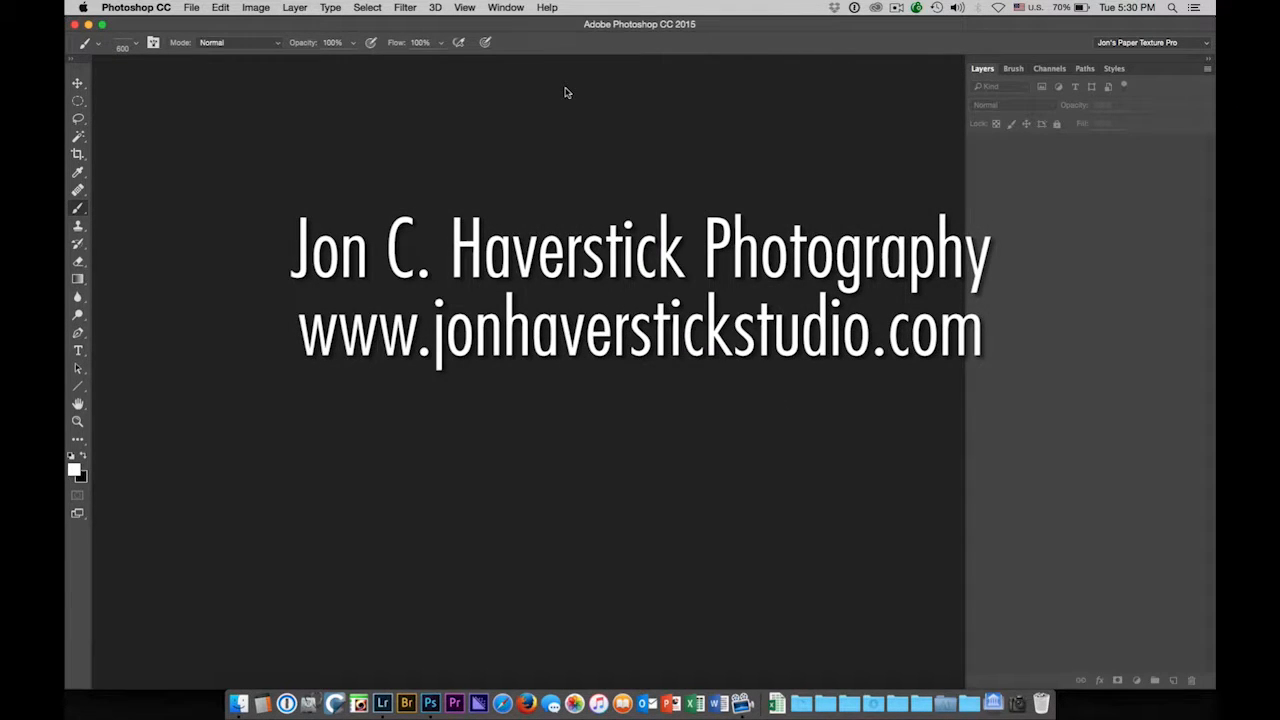